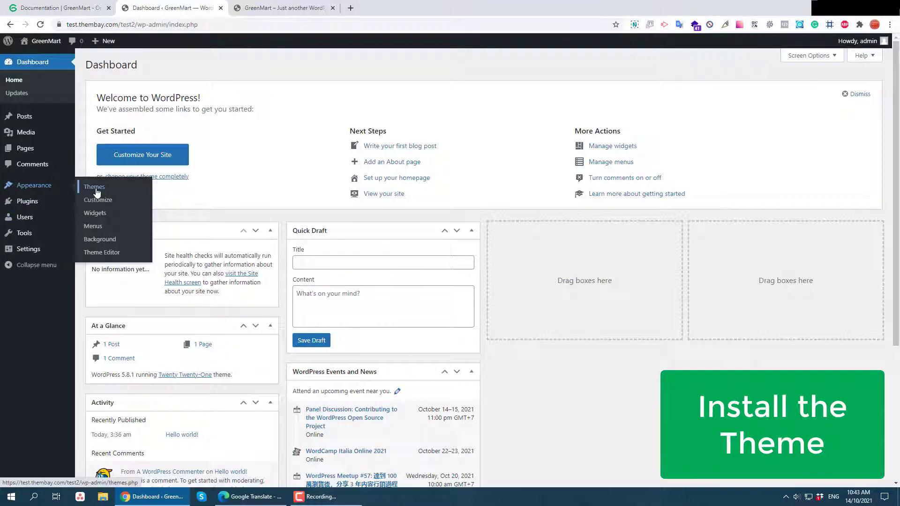
Step: Go to the installed themes and open the upload form for adding a new theme from a zip file
click(96, 187)
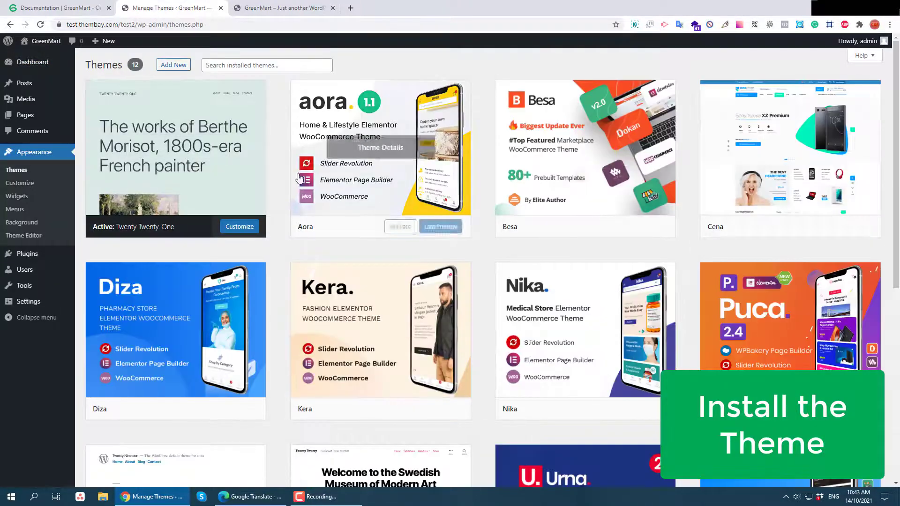
scroll(274, 234, down, 4)
scroll(275, 235, up, 4)
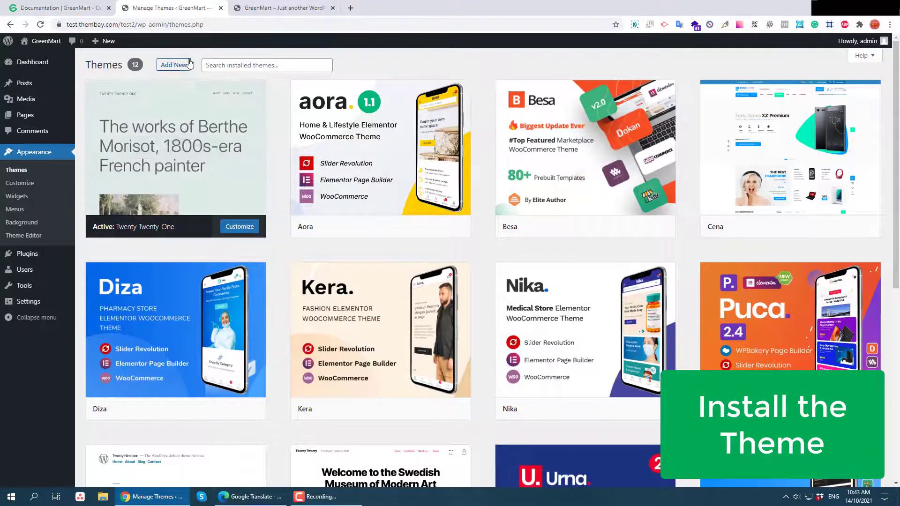
click(174, 64)
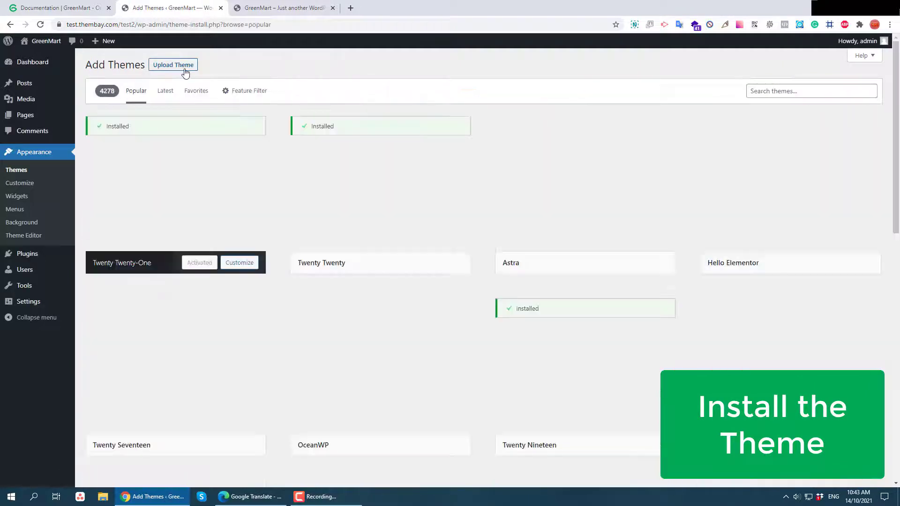
click(185, 71)
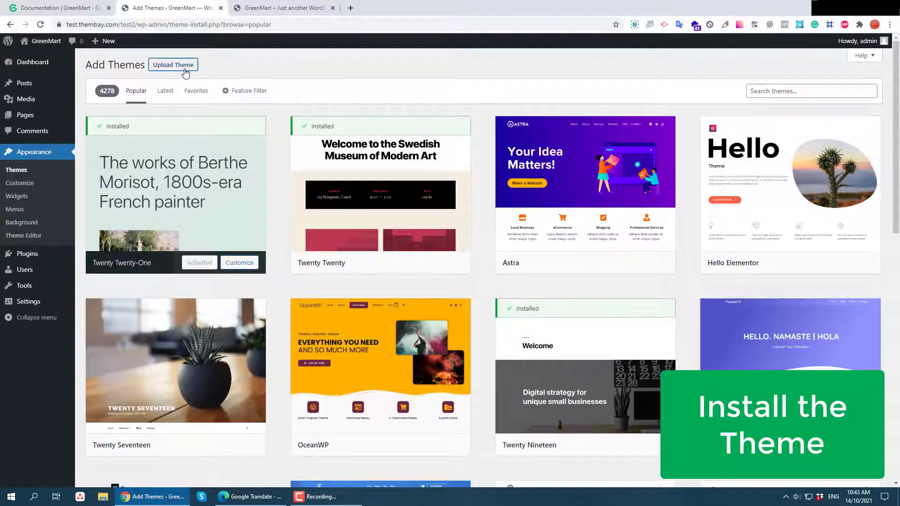
Step: Upload greenmart.zip from the Theme folder of greenmart_v4.0.0_UNZIP_FIRST on the Desktop, then install and activate it as the site theme
click(422, 149)
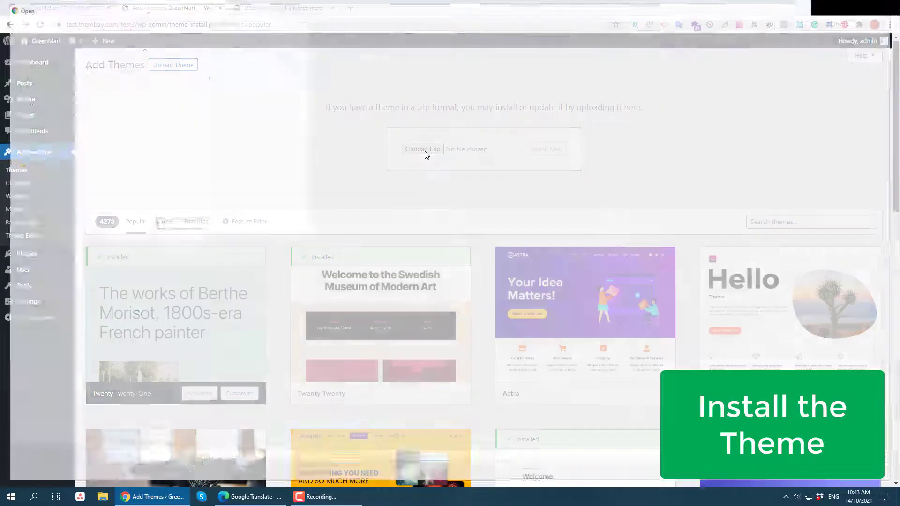
click(43, 74)
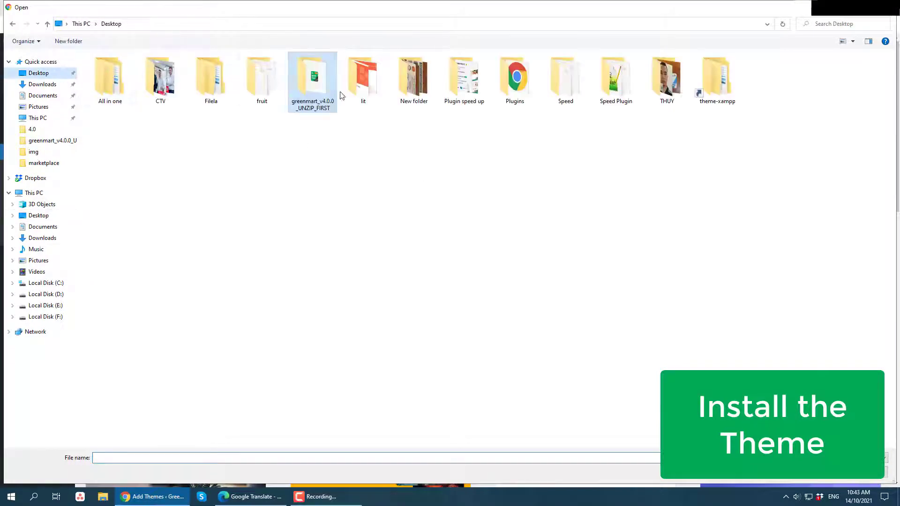
double_click(309, 84)
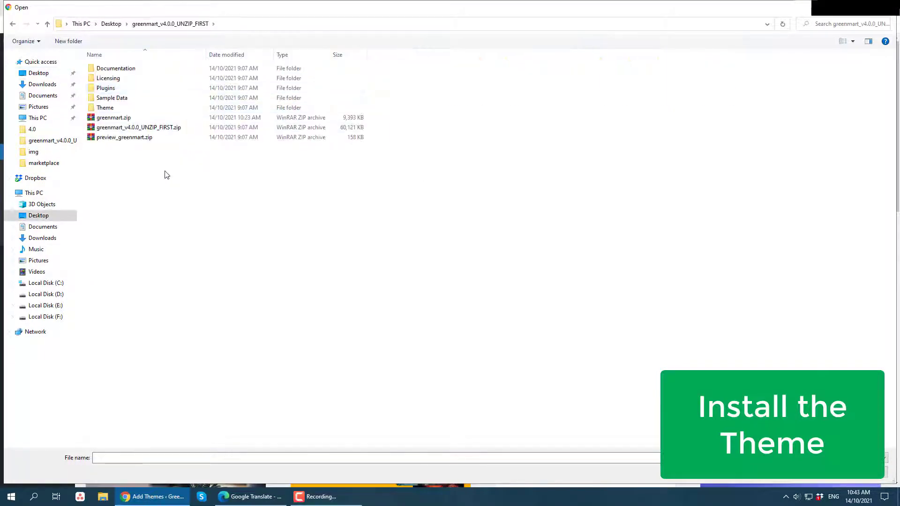
double_click(105, 109)
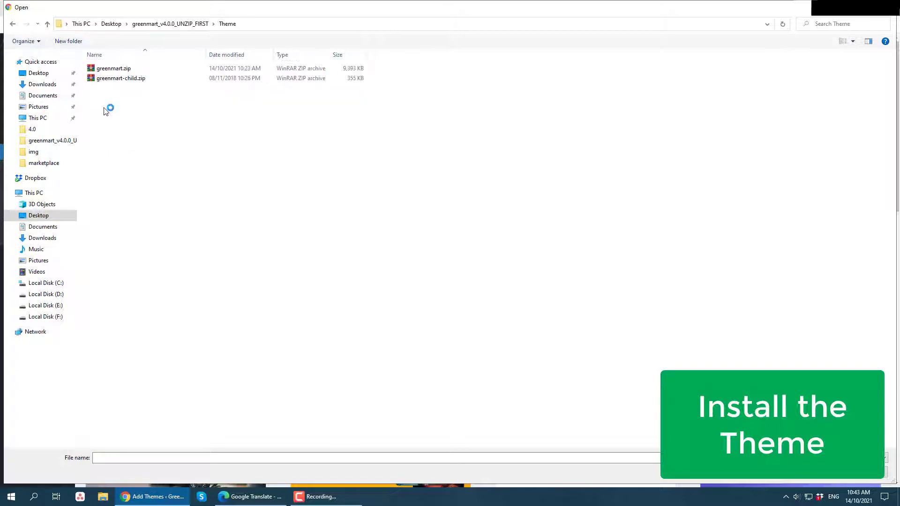
click(121, 71)
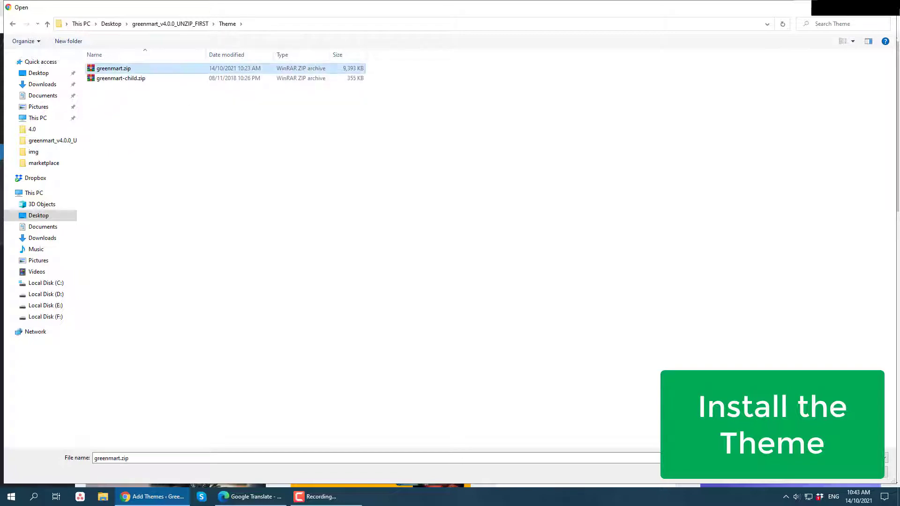
key(Return)
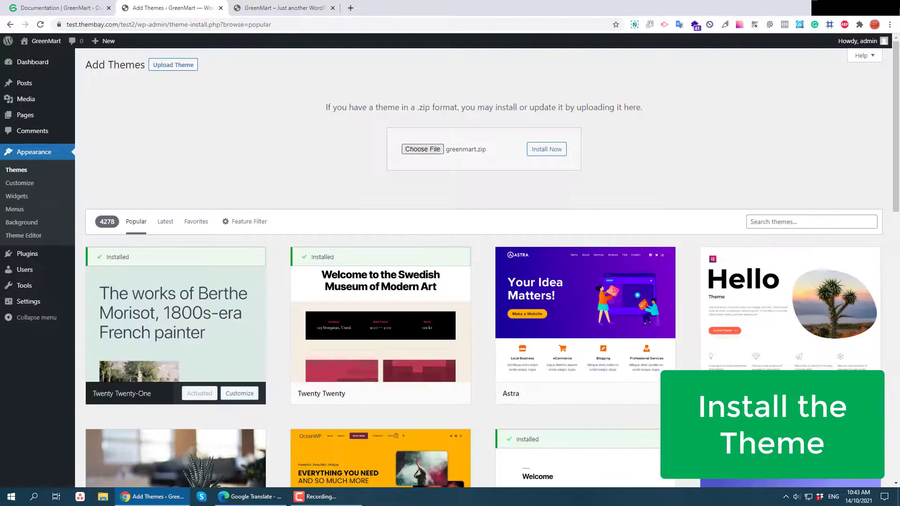
click(554, 154)
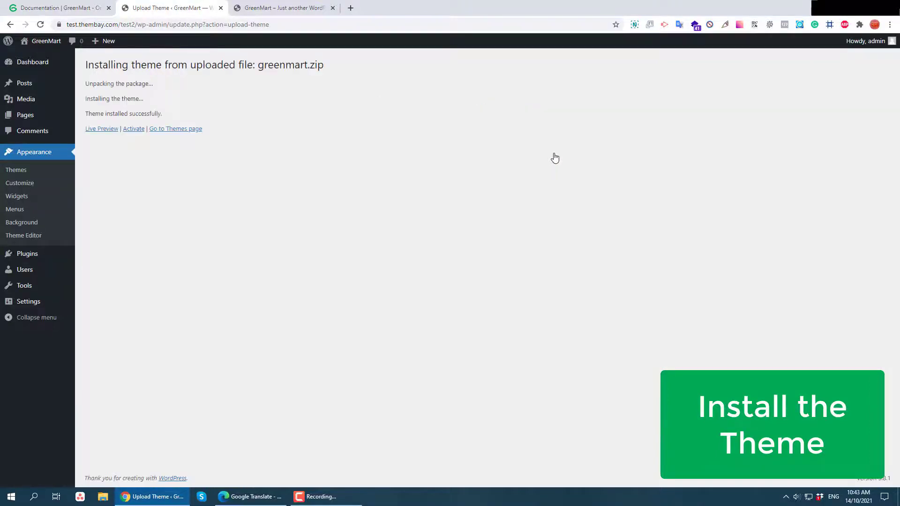
click(136, 129)
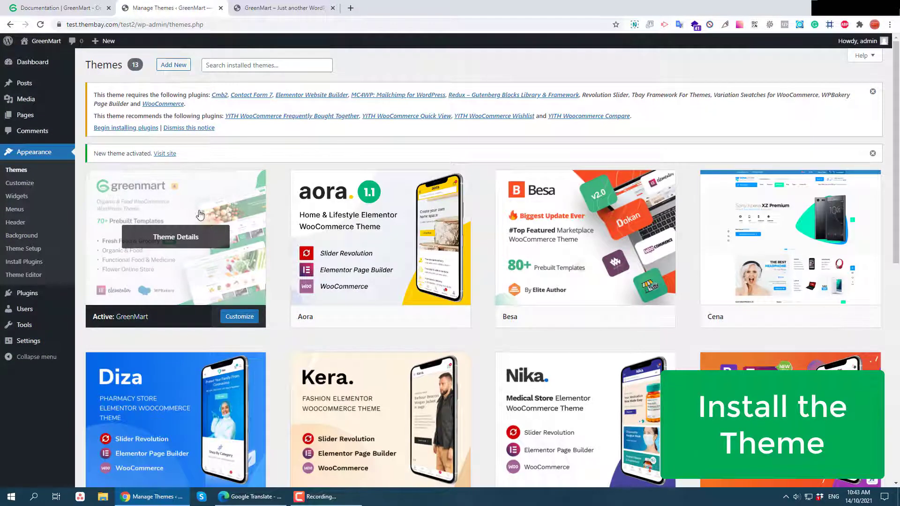
Step: Check the name and version of the active GreenMart theme in its details and close them
click(177, 237)
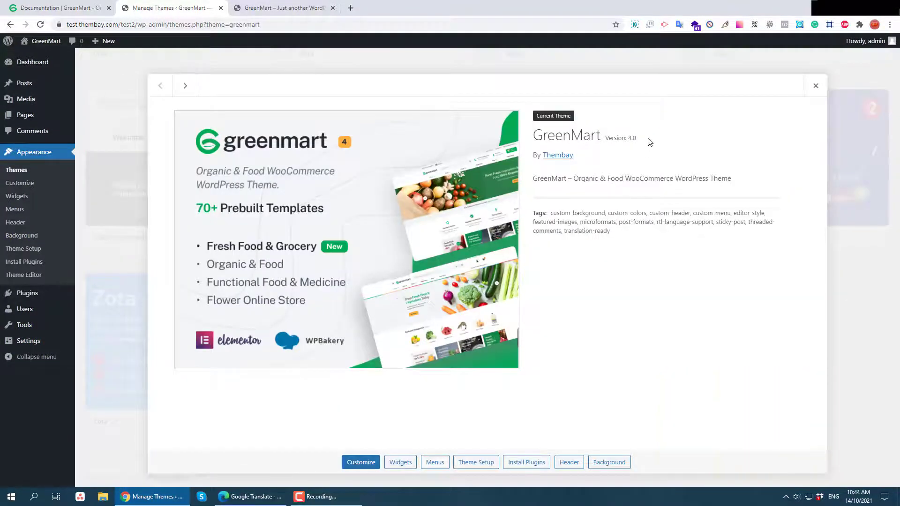
drag(651, 141, 533, 136)
click(602, 325)
click(816, 85)
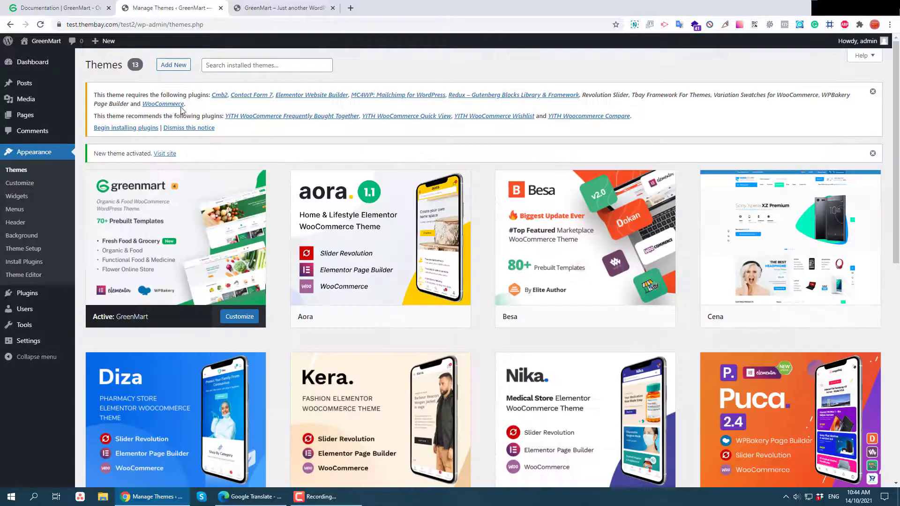
Step: Begin installing the theme's plugins and bulk-install every required and recommended plugin in the list
click(136, 128)
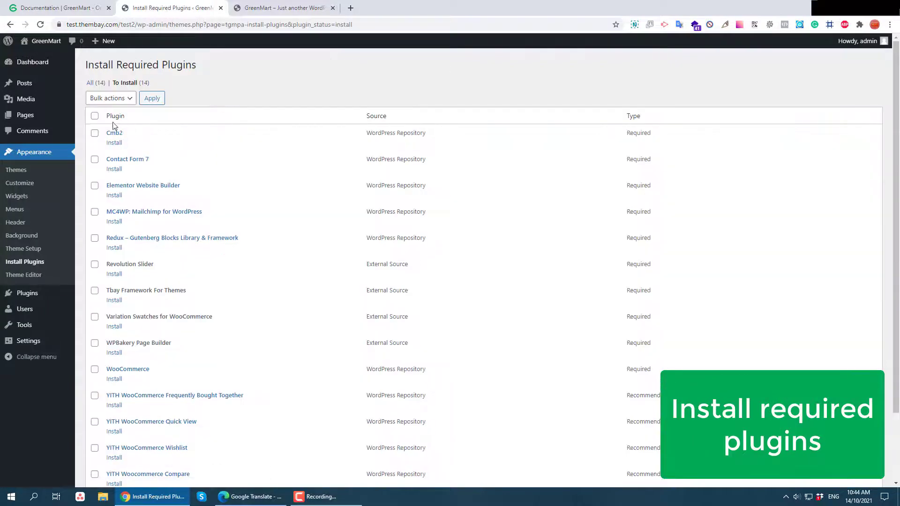
click(95, 116)
click(110, 98)
click(99, 121)
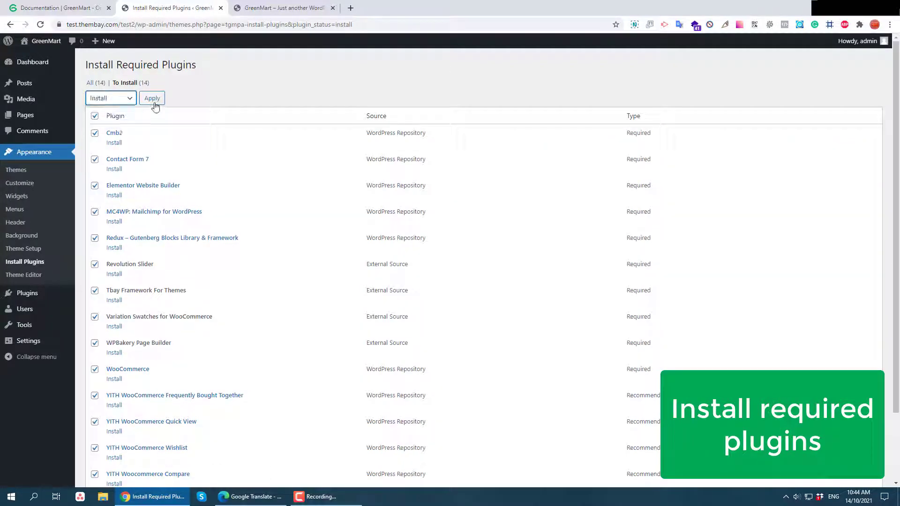
click(154, 100)
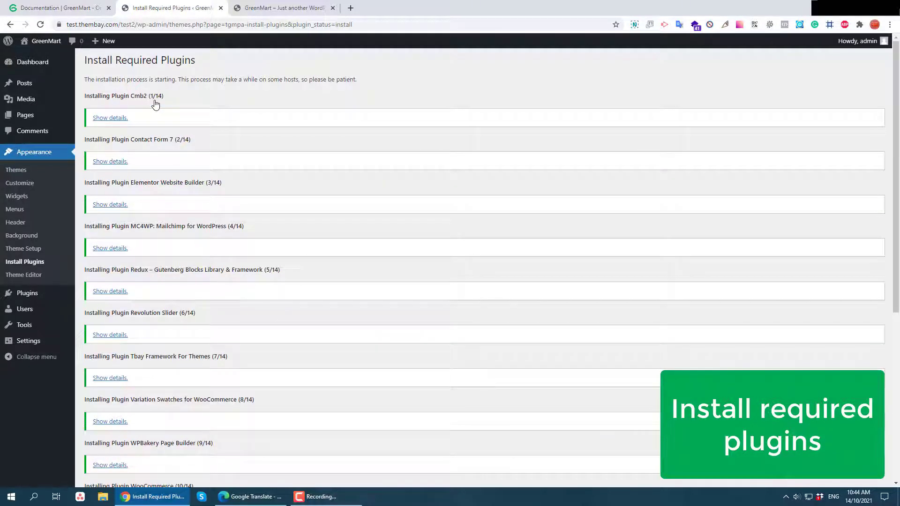
Step: Review the plugin installation results, return to the required plugins installer and bulk-activate all the installed plugins
scroll(130, 208, down, 6)
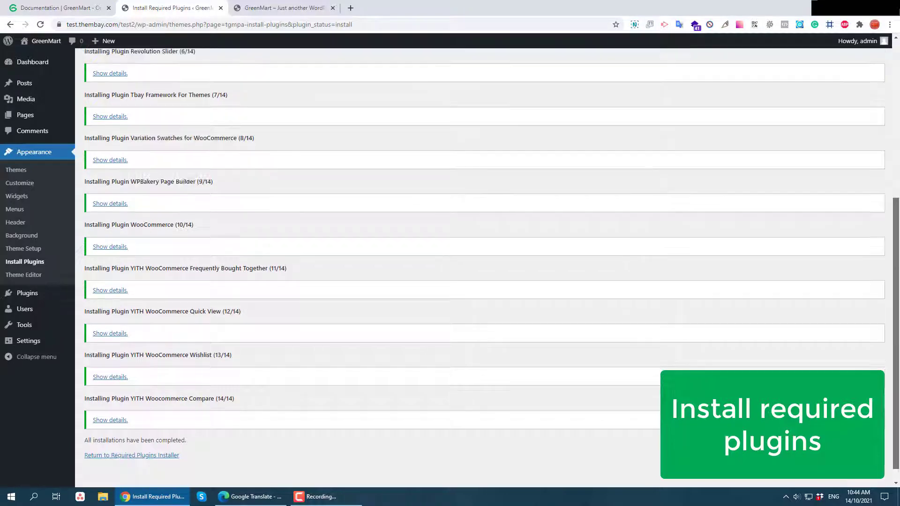
drag(896, 244, 897, 78)
scroll(360, 464, down, 6)
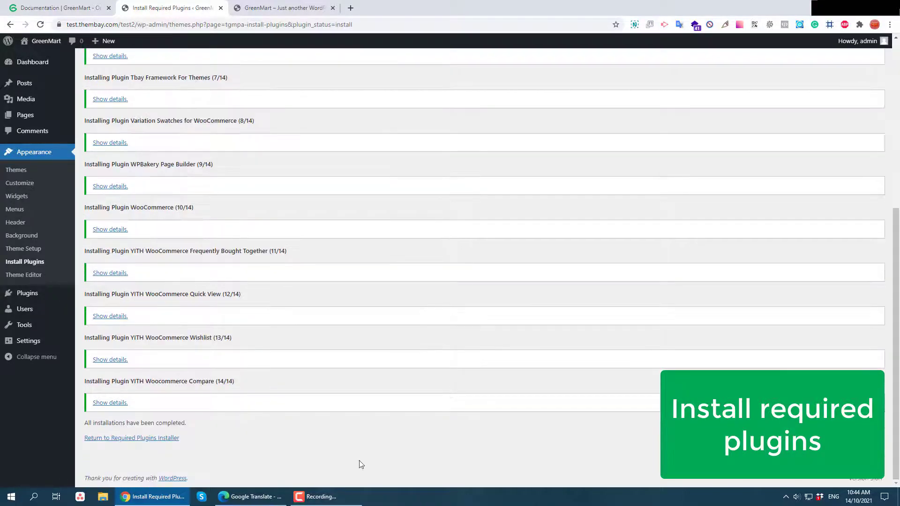
click(159, 439)
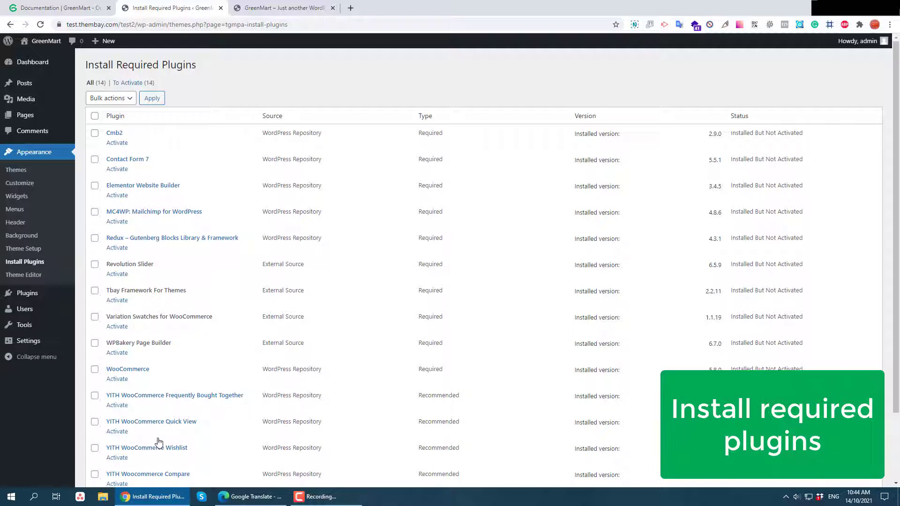
click(95, 116)
click(107, 99)
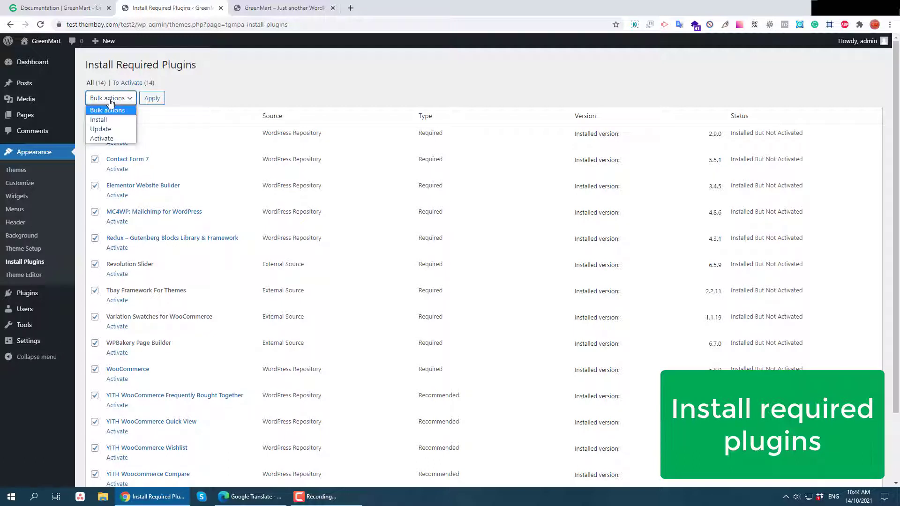
click(112, 135)
click(150, 101)
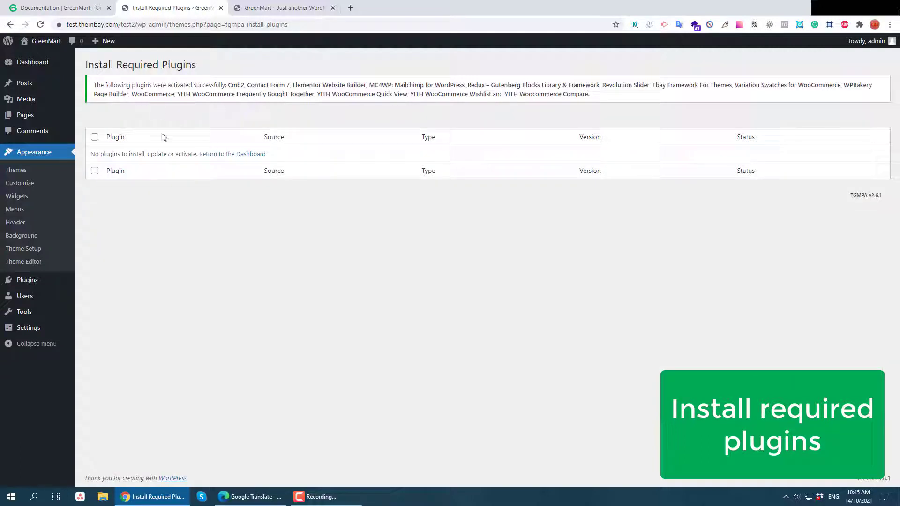
Step: Skip the WooCommerce store details setup, declining usage tracking and closing the welcome tour, and return to the WordPress dashboard
click(235, 157)
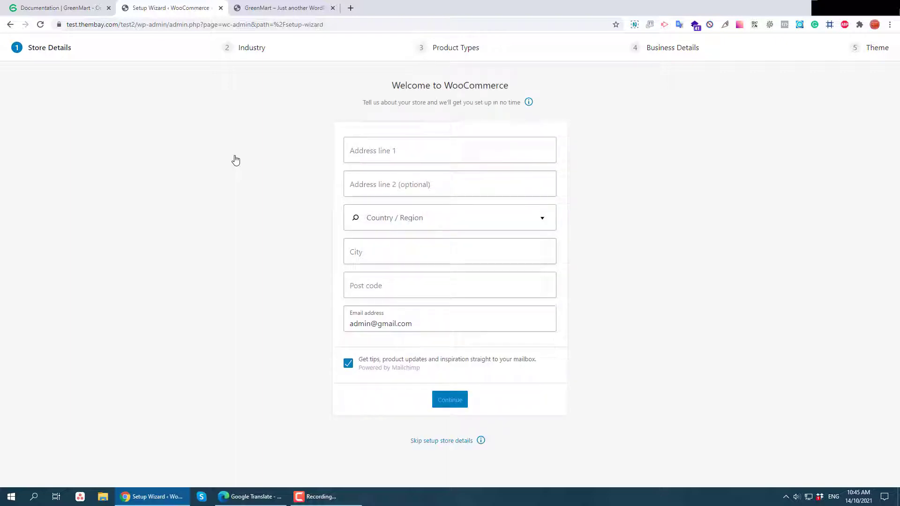
click(453, 444)
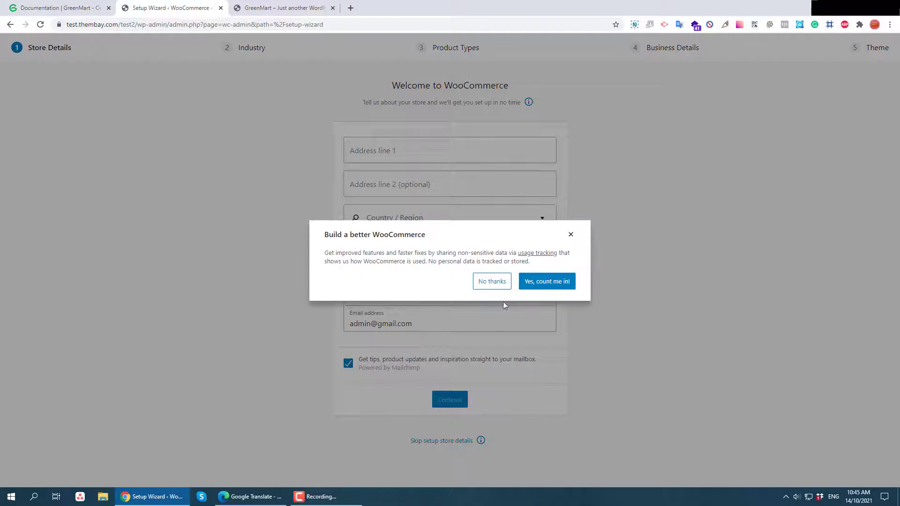
click(492, 282)
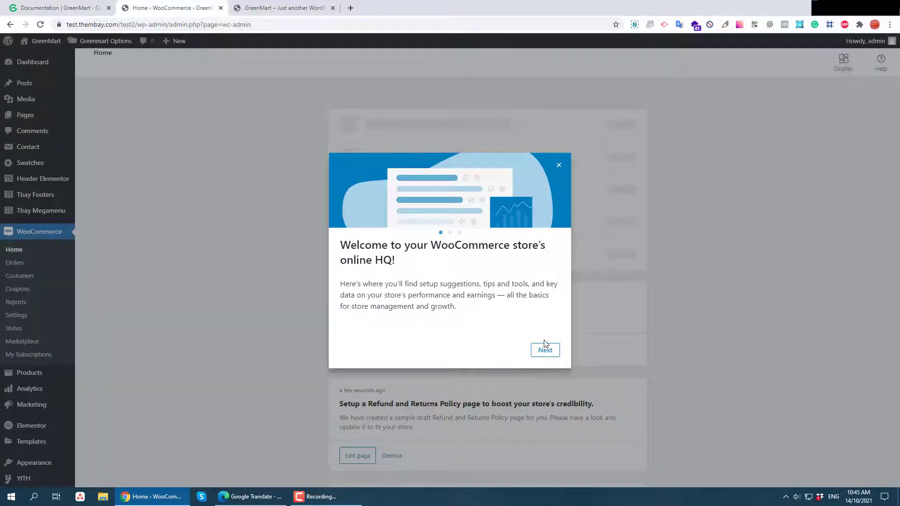
click(558, 166)
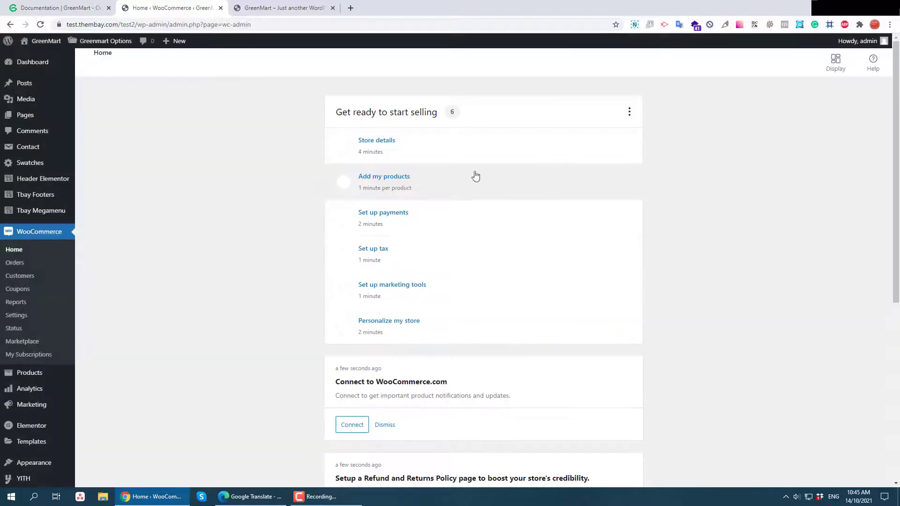
click(23, 70)
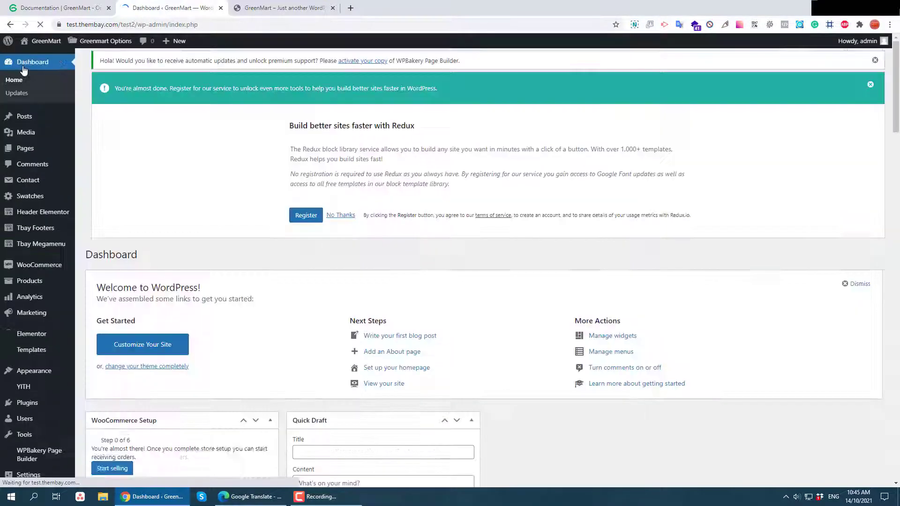
scroll(243, 243, down, 3)
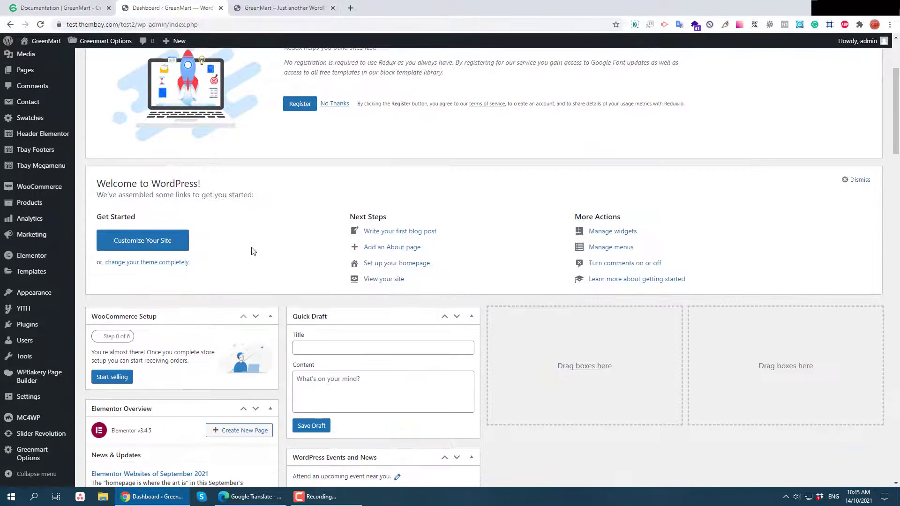
scroll(237, 205, up, 3)
Step: Read the Elementor sample data import instructions in the GreenMart documentation, including Step 2 on deactivating the WPBakery plugin
click(55, 6)
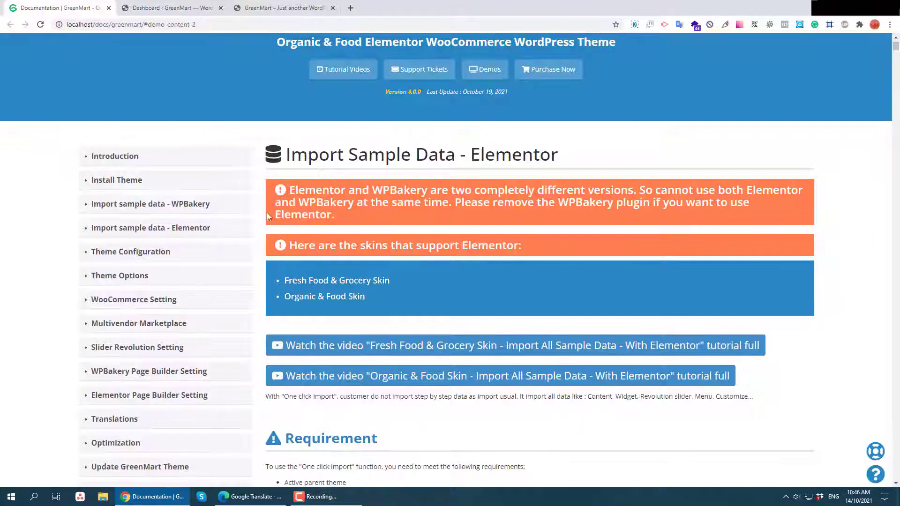
scroll(317, 243, down, 7)
drag(280, 262, 609, 267)
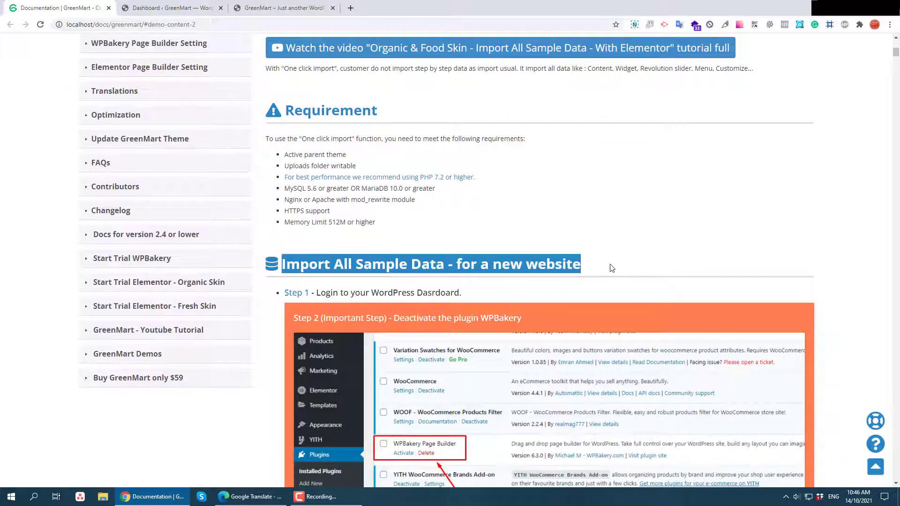
click(609, 281)
scroll(339, 142, down, 4)
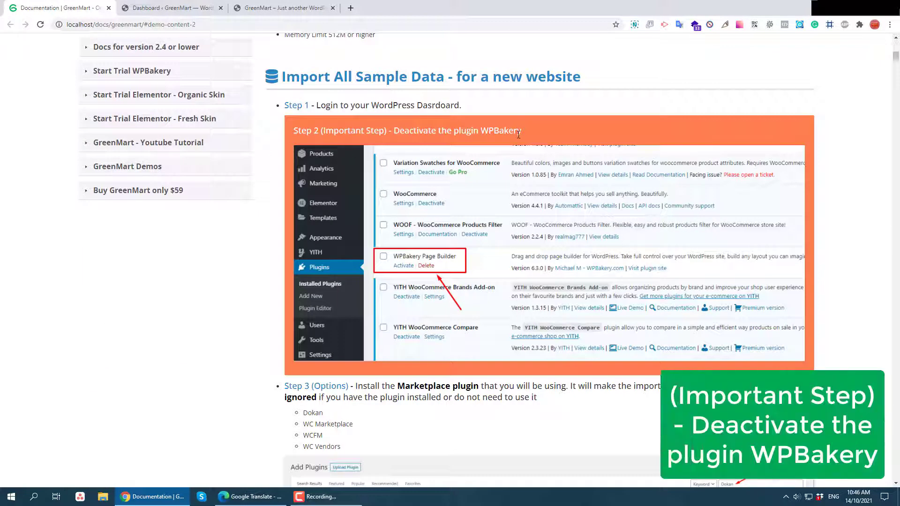
drag(521, 131, 295, 131)
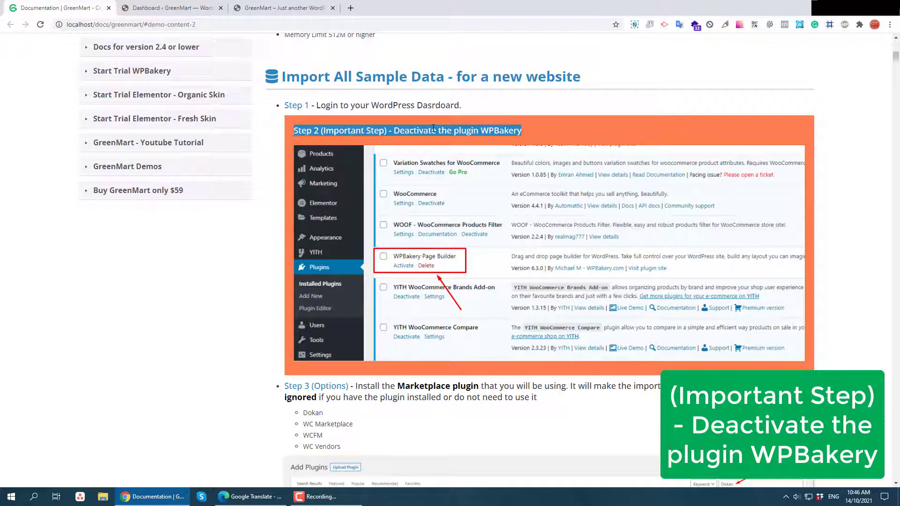
click(399, 149)
scroll(399, 149, up, 1)
Step: Deactivate the WPBakery Page Builder plugin in the site's list of installed plugins
click(172, 8)
scroll(106, 287, down, 1)
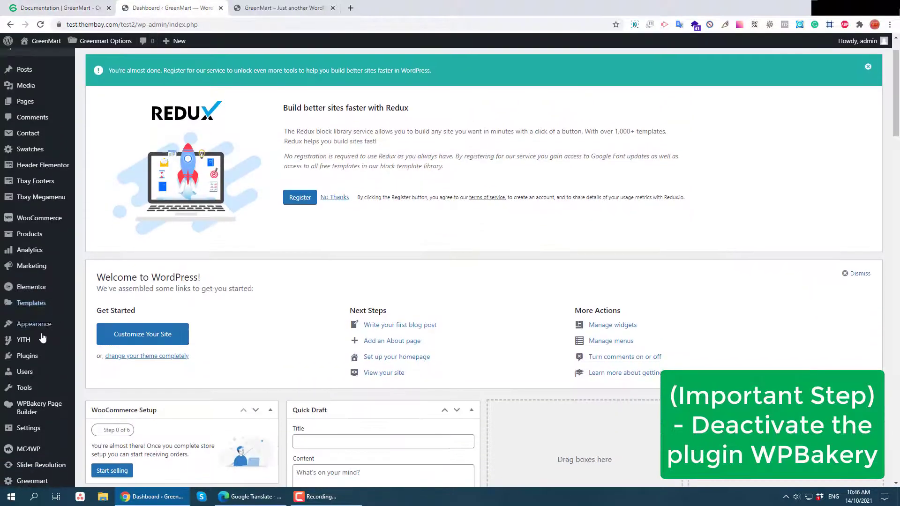
mouse_move(45, 356)
click(105, 359)
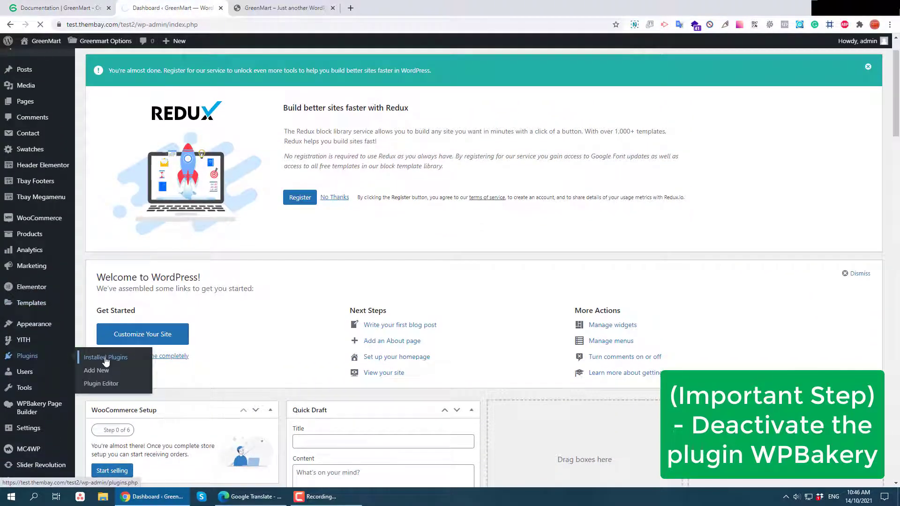
scroll(292, 339, down, 1)
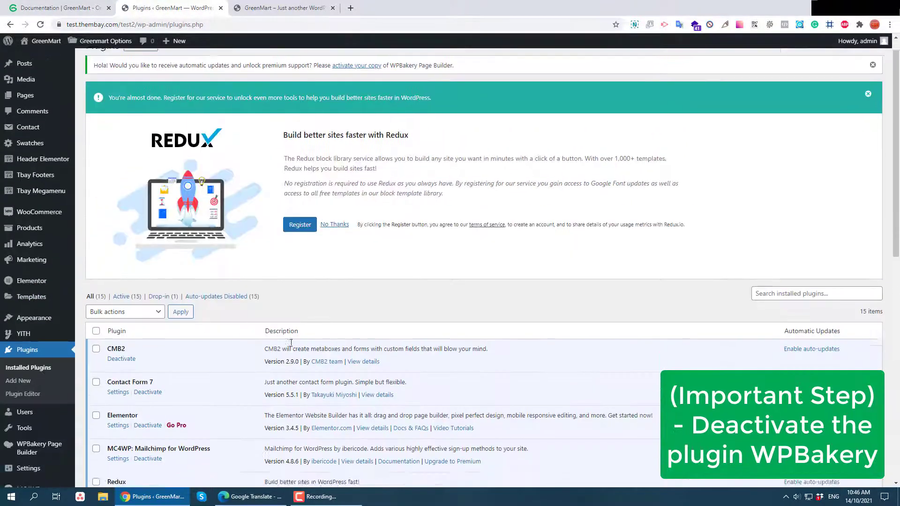
scroll(292, 338, down, 4)
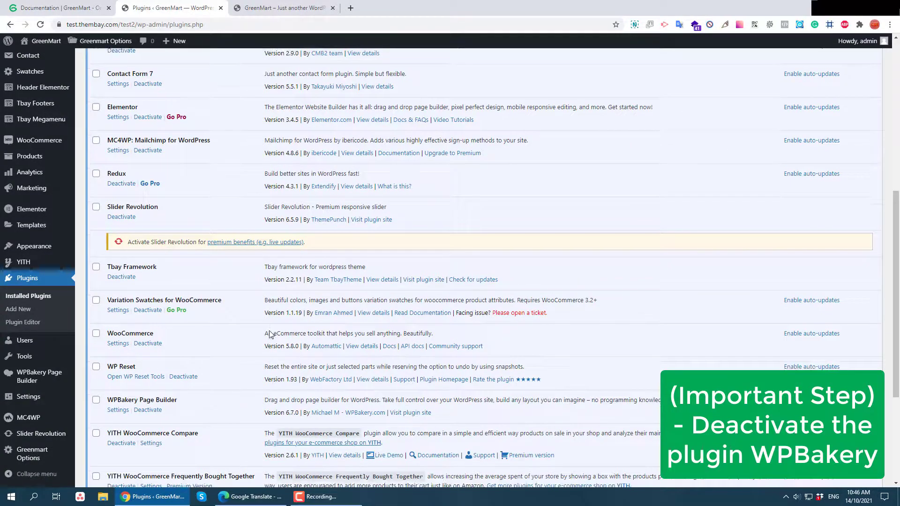
scroll(269, 330, down, 3)
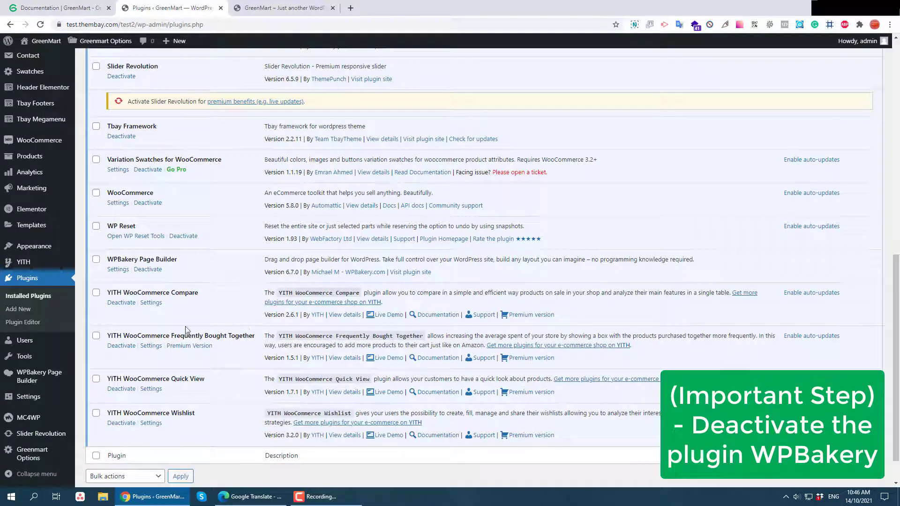
triple_click(157, 261)
click(152, 271)
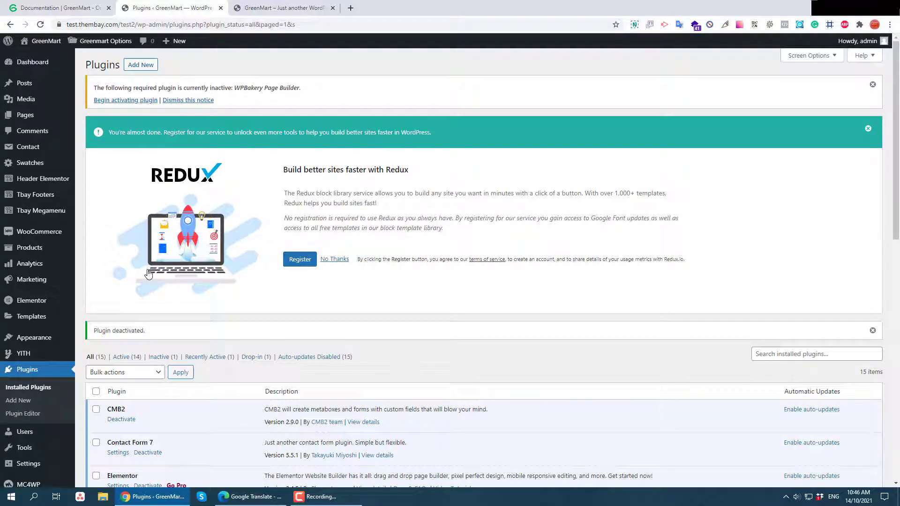
scroll(281, 239, down, 3)
Step: Read Step 3 on the optional marketplace plugin and Step 4 on starting Theme Setup in the GreenMart documentation
click(59, 4)
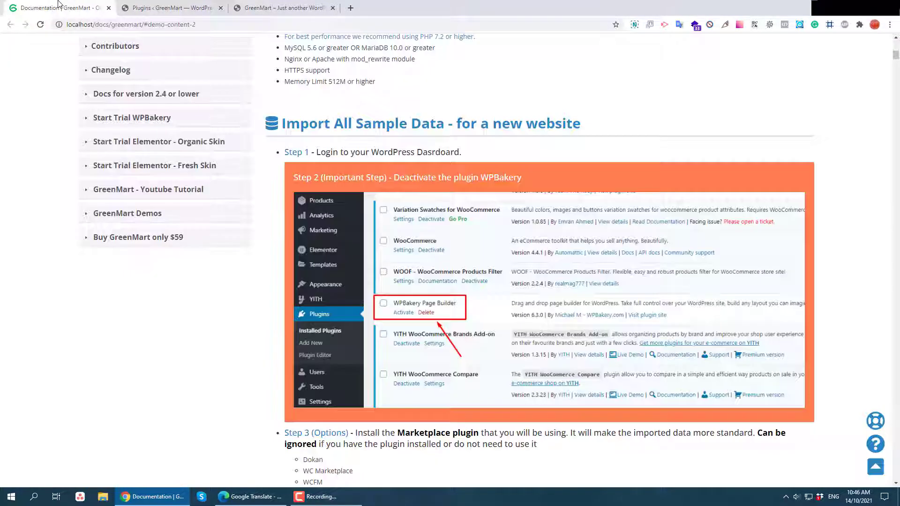
scroll(408, 253, down, 7)
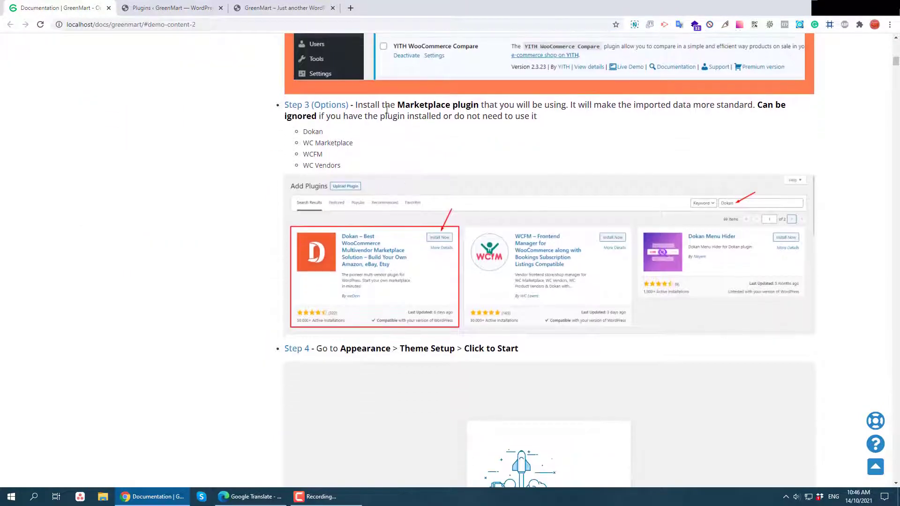
drag(355, 104, 540, 117)
click(585, 121)
scroll(568, 121, down, 7)
scroll(388, 168, up, 3)
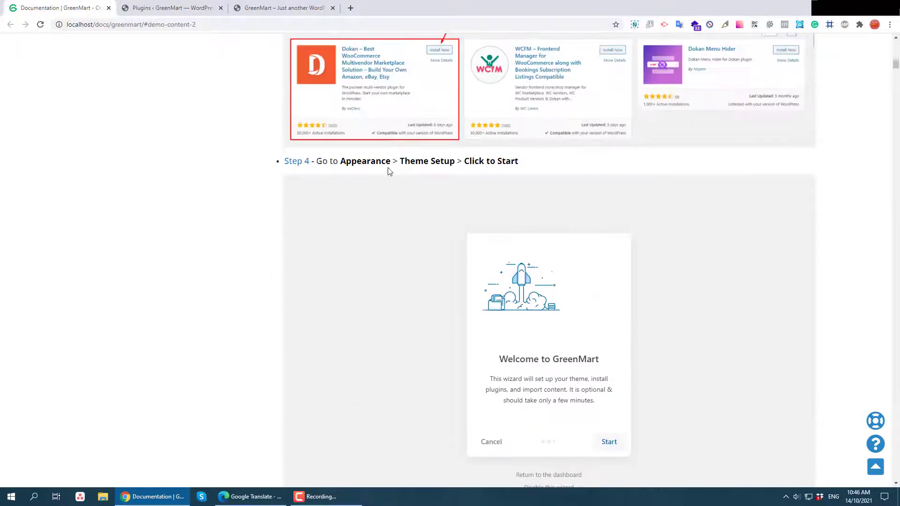
triple_click(424, 160)
click(370, 170)
Step: Start the GreenMart Theme Setup wizard in WordPress and install the child theme
click(144, 6)
scroll(187, 262, down, 3)
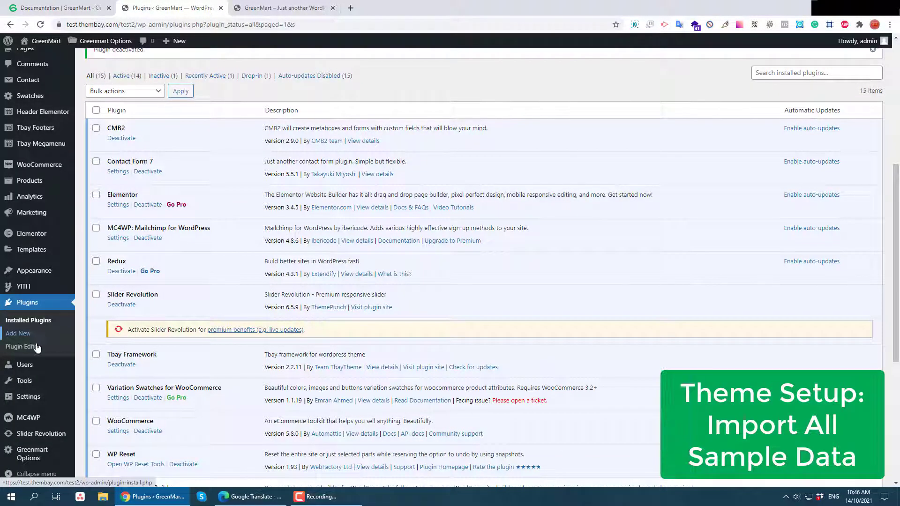
mouse_move(55, 276)
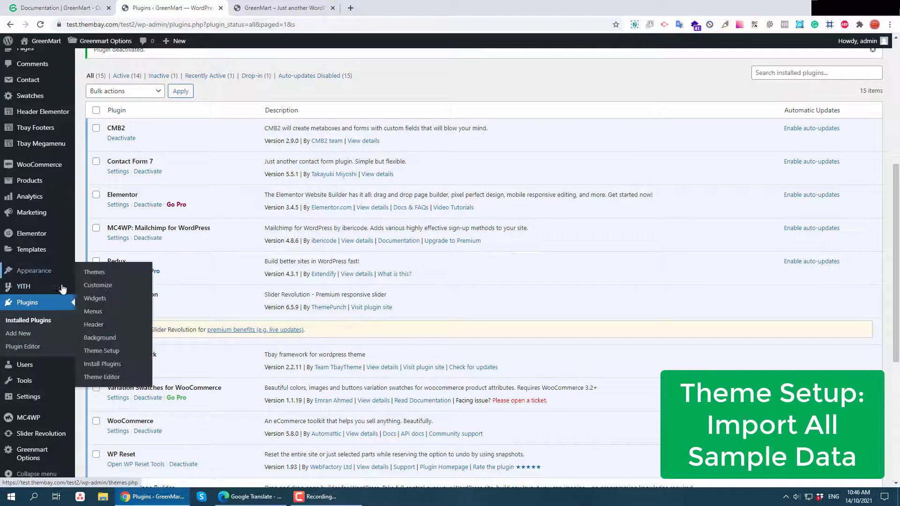
click(94, 352)
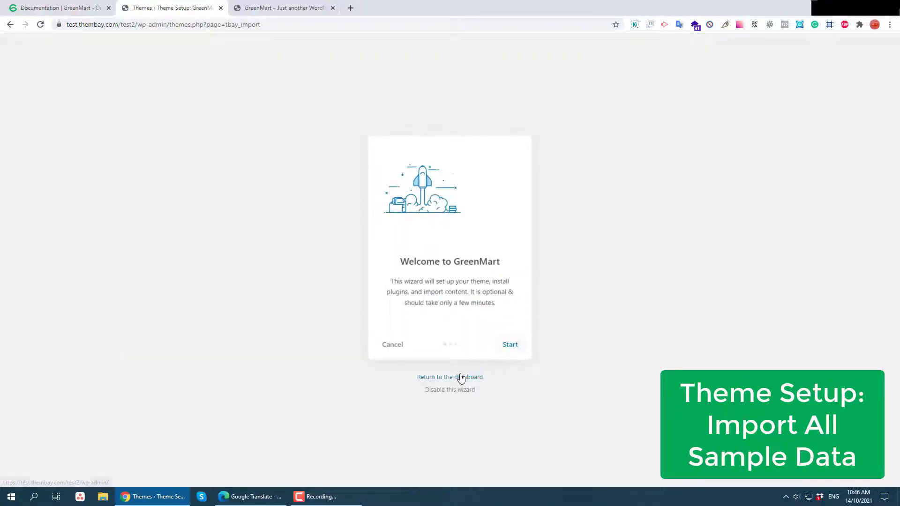
click(510, 349)
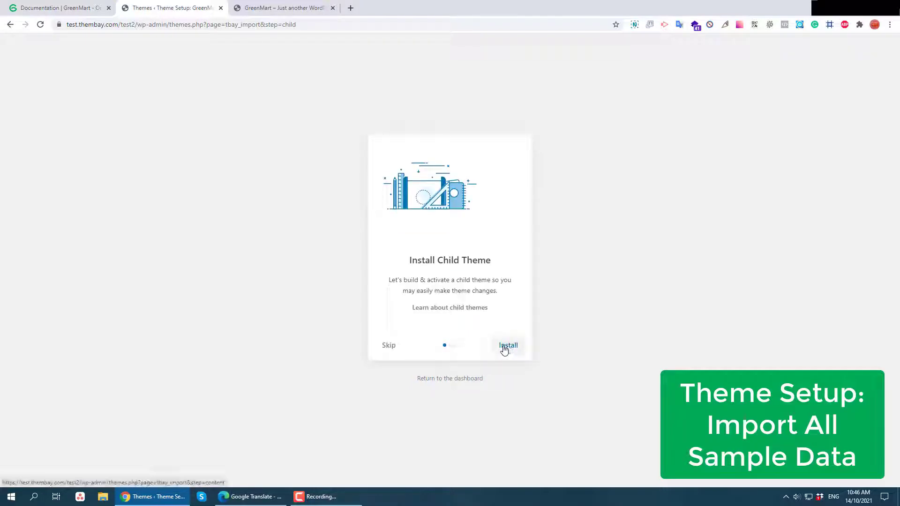
click(508, 347)
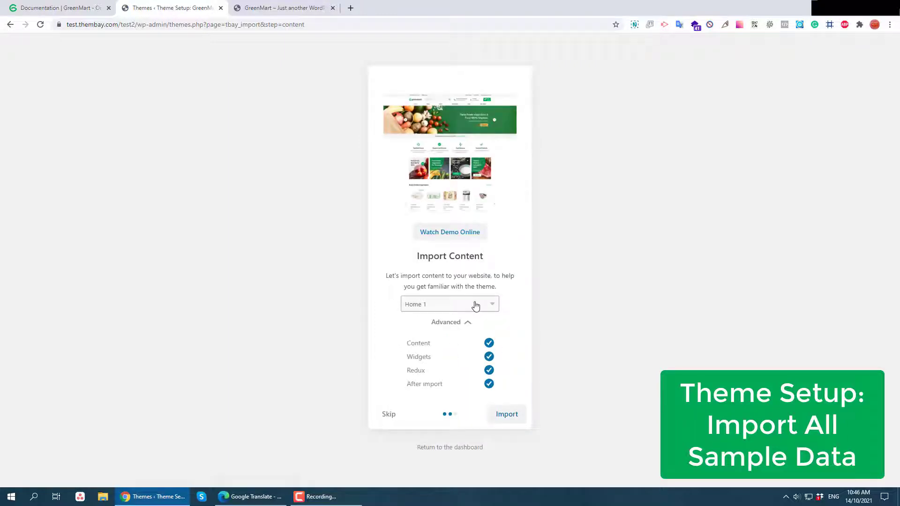
Step: Preview the Elementor Fresh demos Home 2, Home 3, Home 4 and Home 5 in the wizard's Import Content step
click(475, 306)
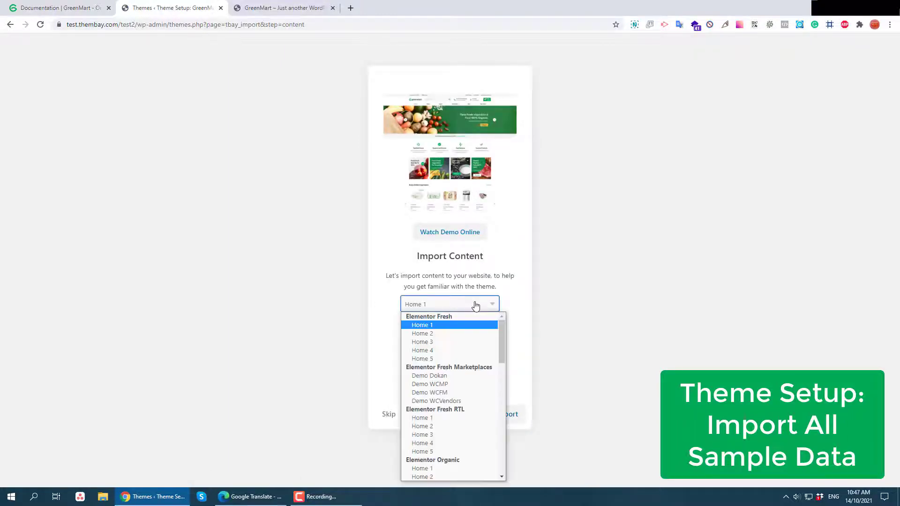
click(454, 333)
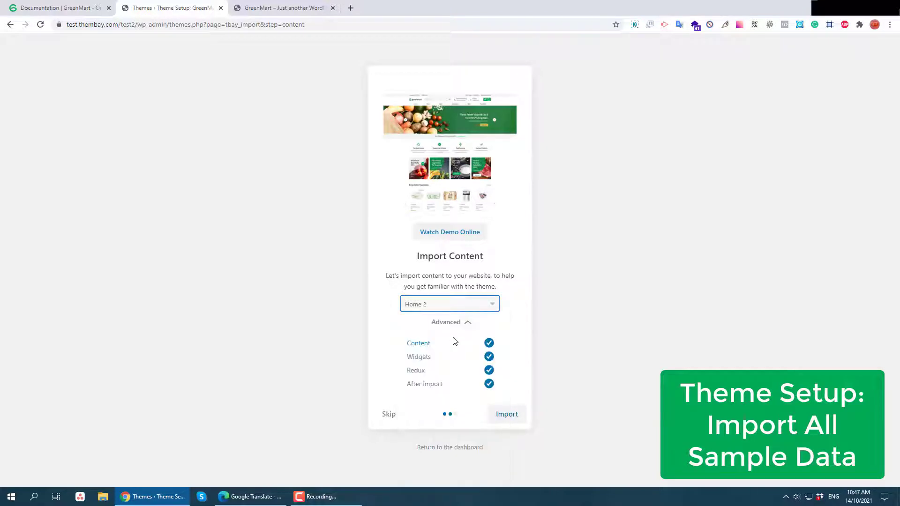
click(451, 308)
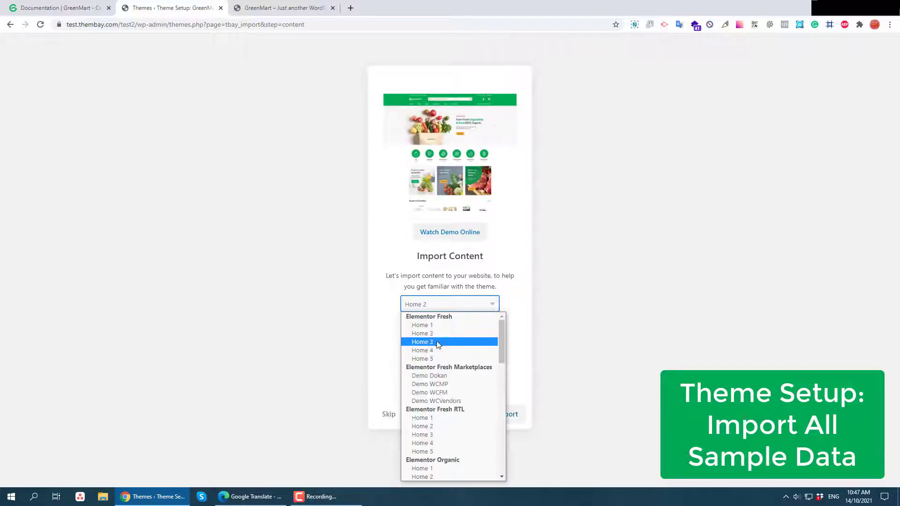
click(437, 343)
click(446, 309)
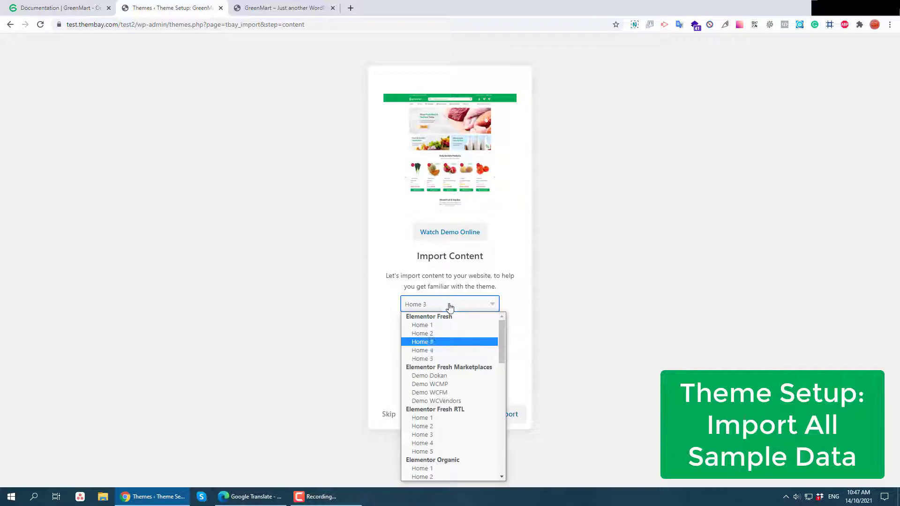
click(431, 350)
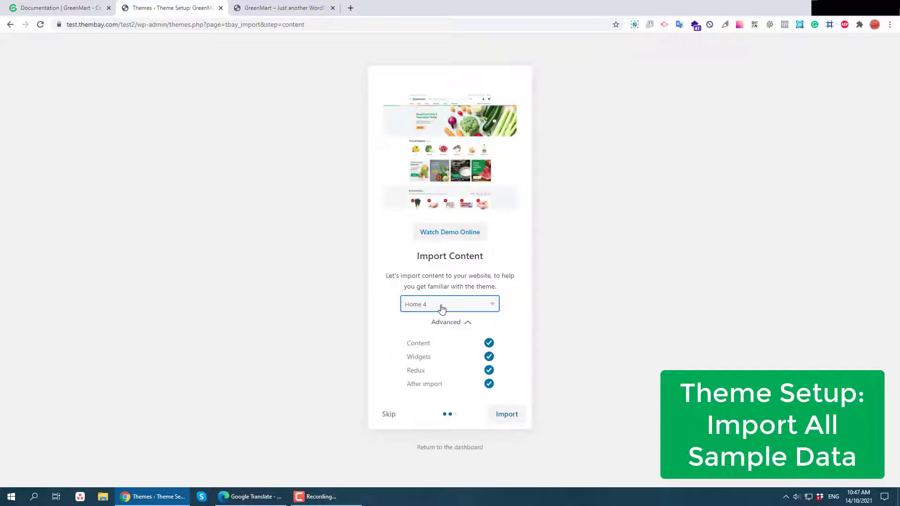
click(442, 308)
click(431, 358)
Step: Choose the Elementor Fresh Home 1 demo and import its sample content
click(447, 308)
click(440, 327)
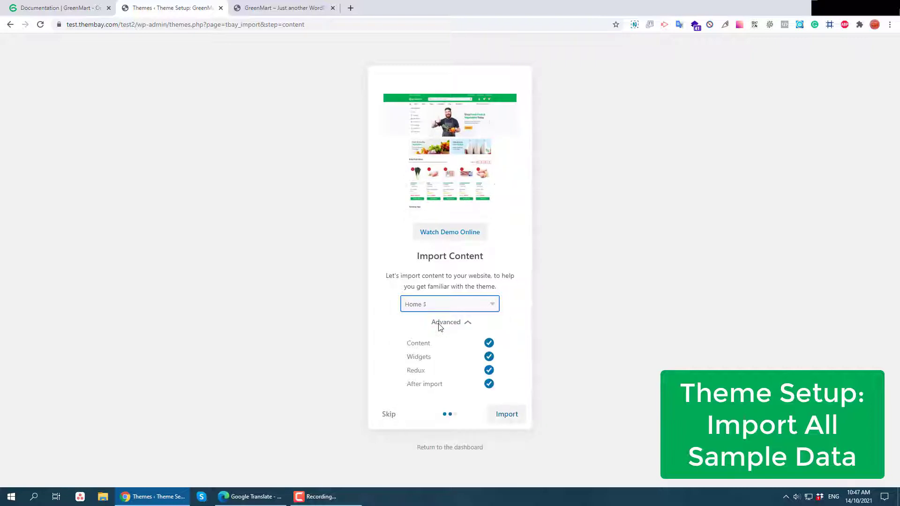
click(507, 415)
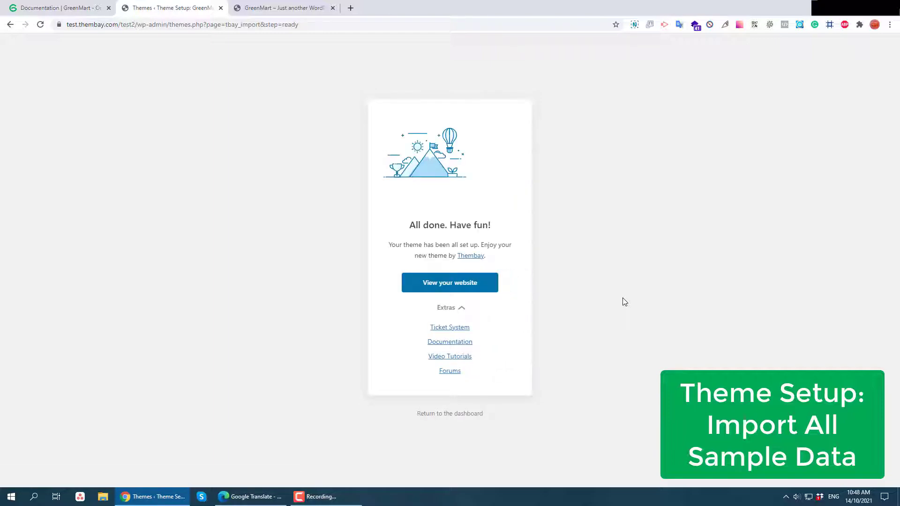
Step: View the imported website's homepage in a new tab replacing the old one, and return from the wizard to the WordPress dashboard
right_click(492, 283)
click(503, 286)
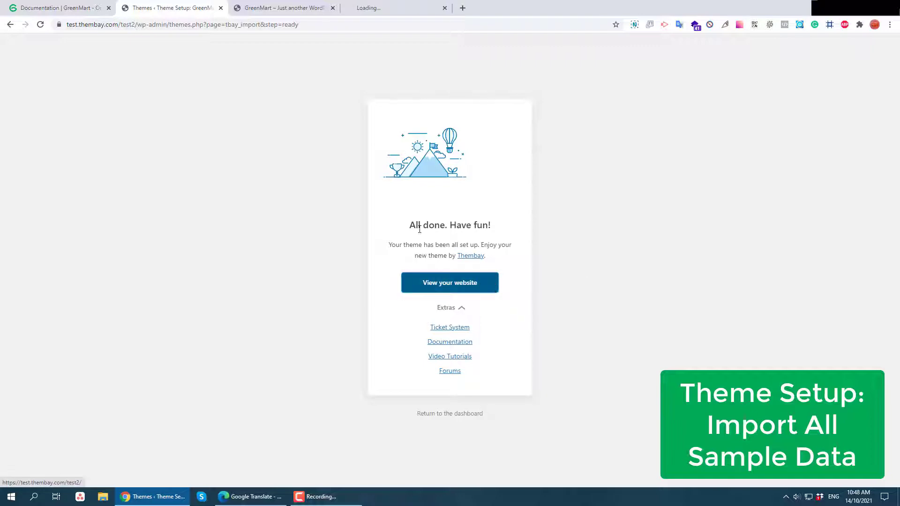
click(332, 8)
click(270, 6)
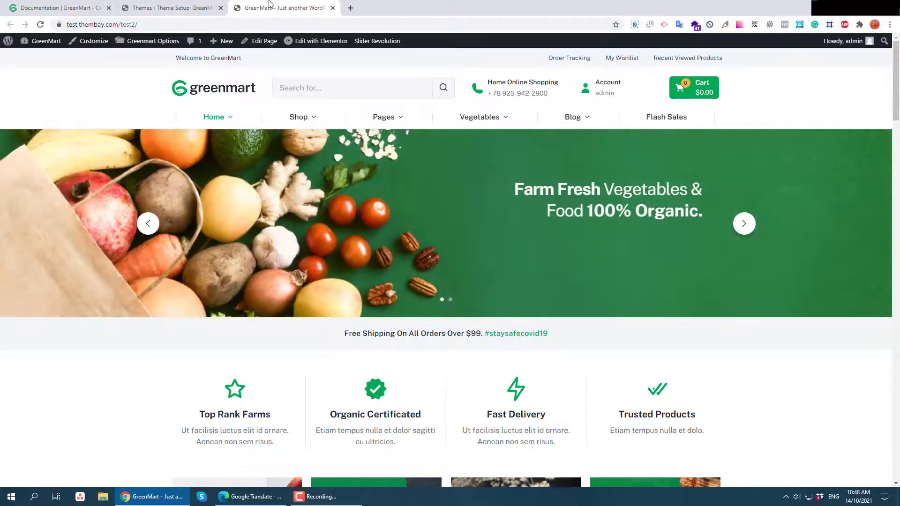
scroll(549, 152, down, 10)
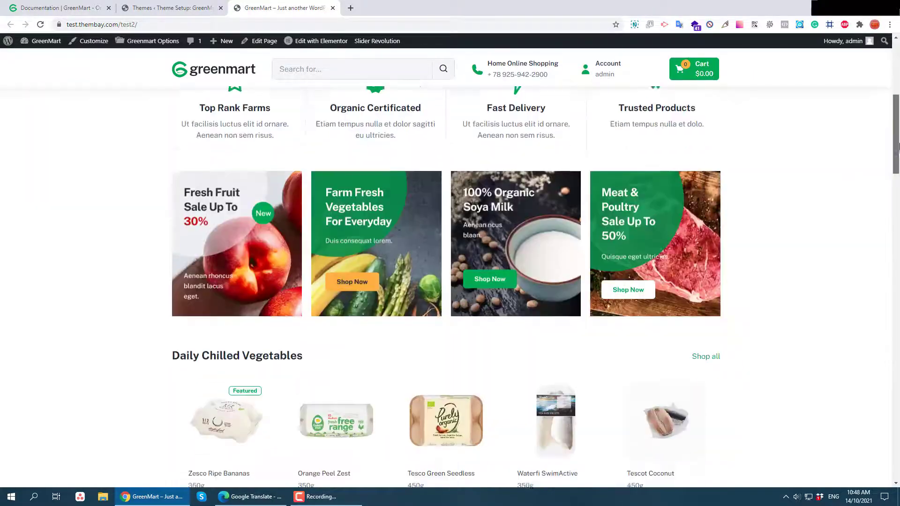
drag(896, 174, 896, 52)
click(171, 8)
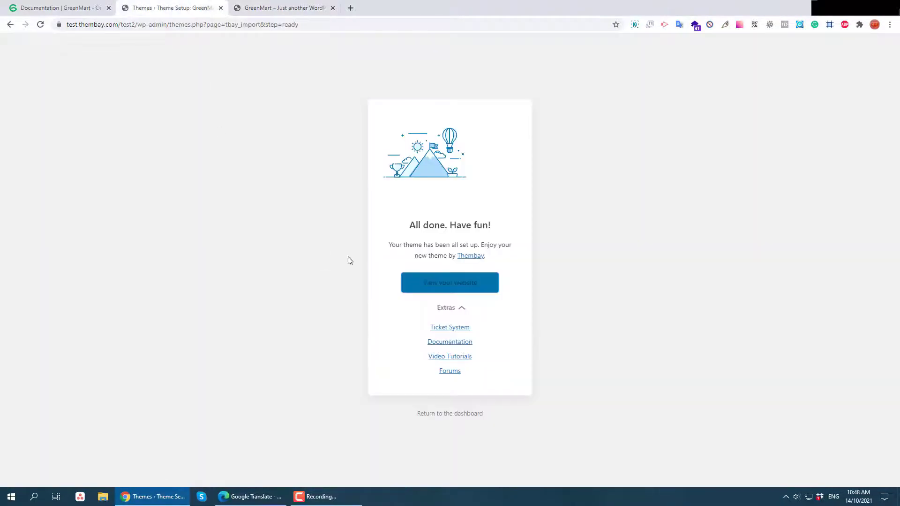
click(458, 420)
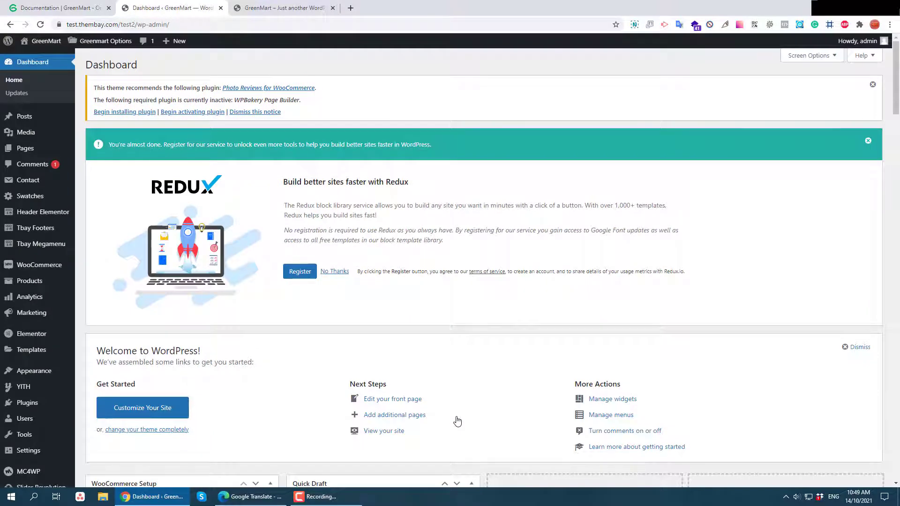
Step: Read Step 7 in the GreenMart documentation about saving product information to fix missing categories and products
click(40, 4)
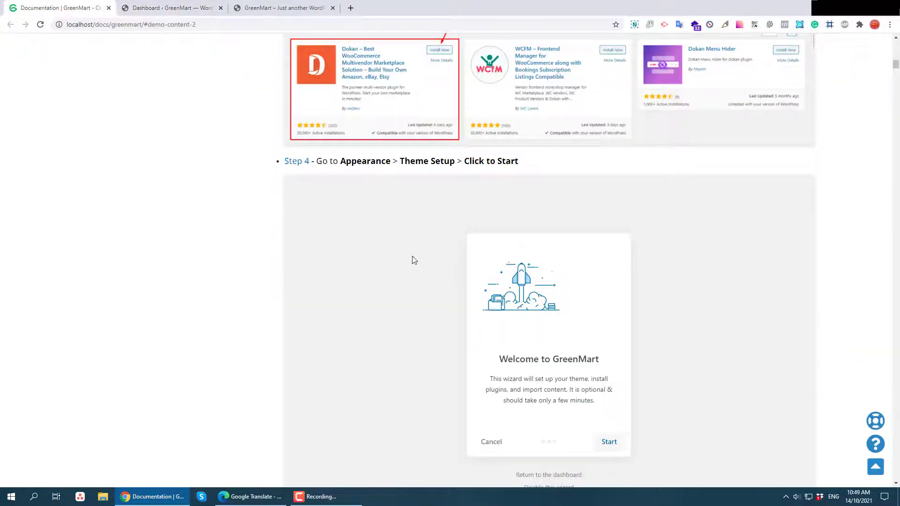
scroll(414, 261, down, 20)
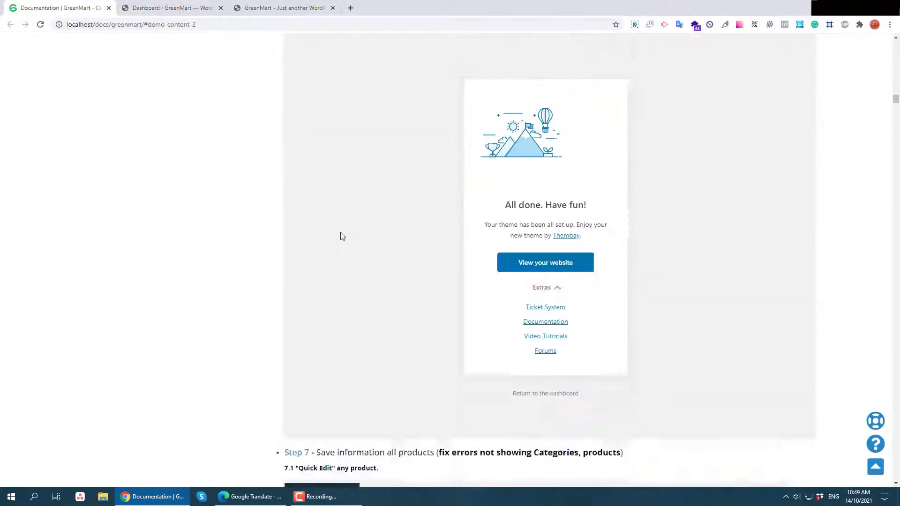
scroll(342, 236, down, 10)
scroll(356, 220, up, 4)
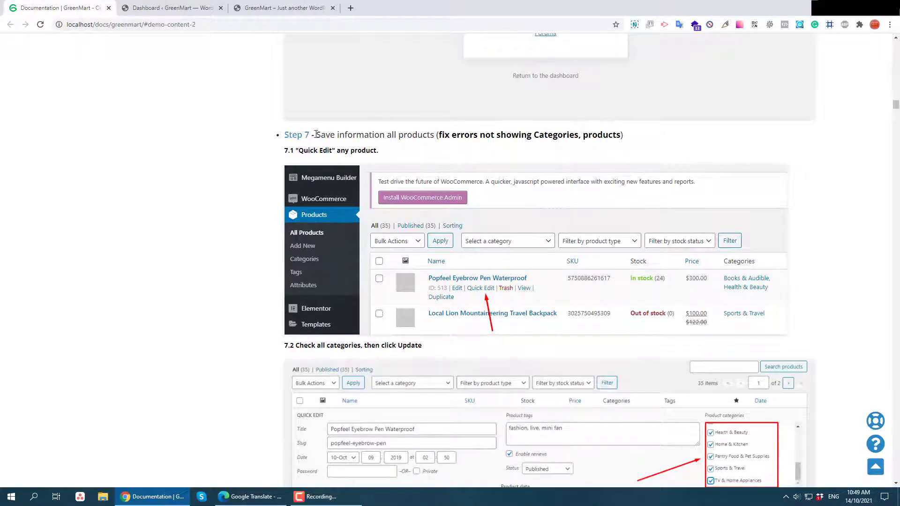
drag(317, 134, 649, 137)
click(538, 147)
click(283, 5)
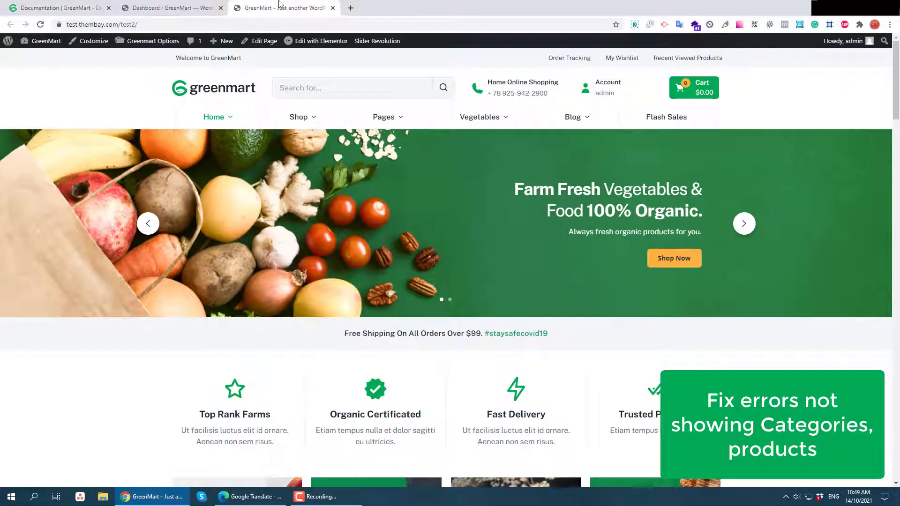
click(188, 7)
click(281, 6)
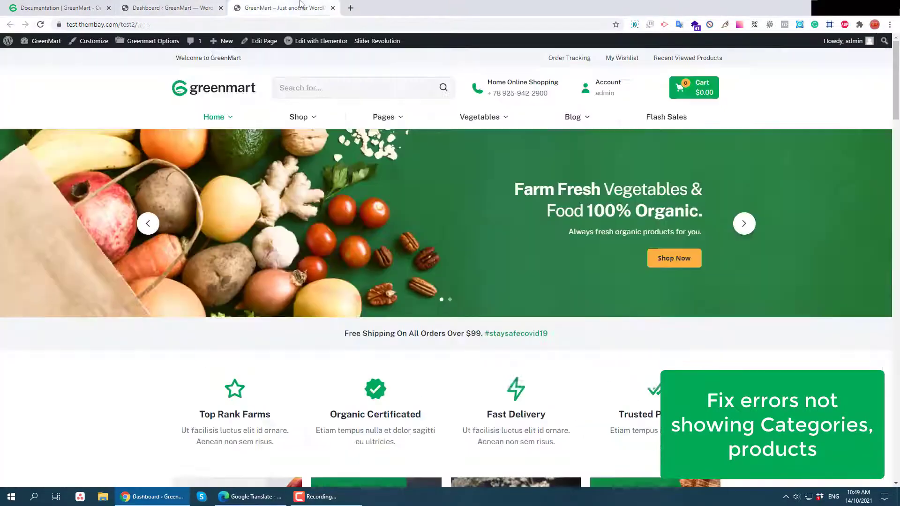
click(188, 7)
click(277, 5)
Step: Open the All Products list in WordPress and check the documentation's Step 7.2 on product categories
click(188, 7)
scroll(136, 253, down, 2)
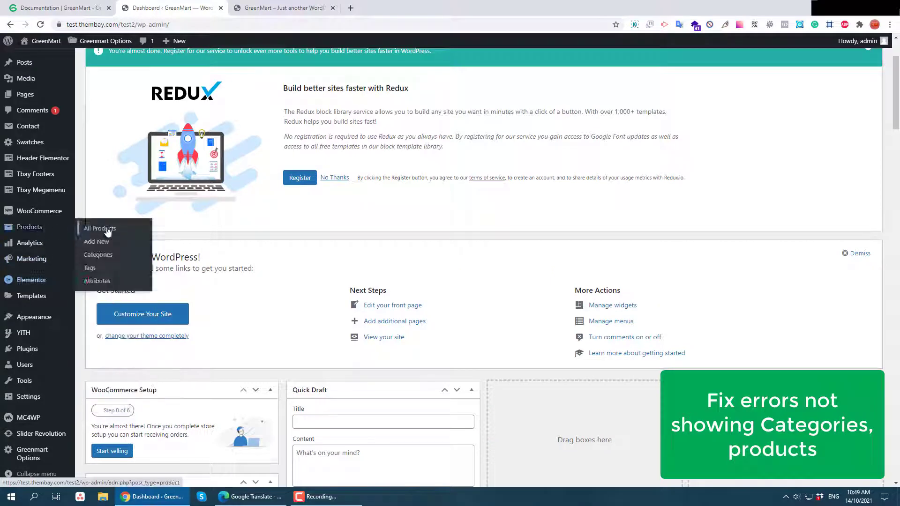
click(58, 8)
scroll(257, 207, down, 4)
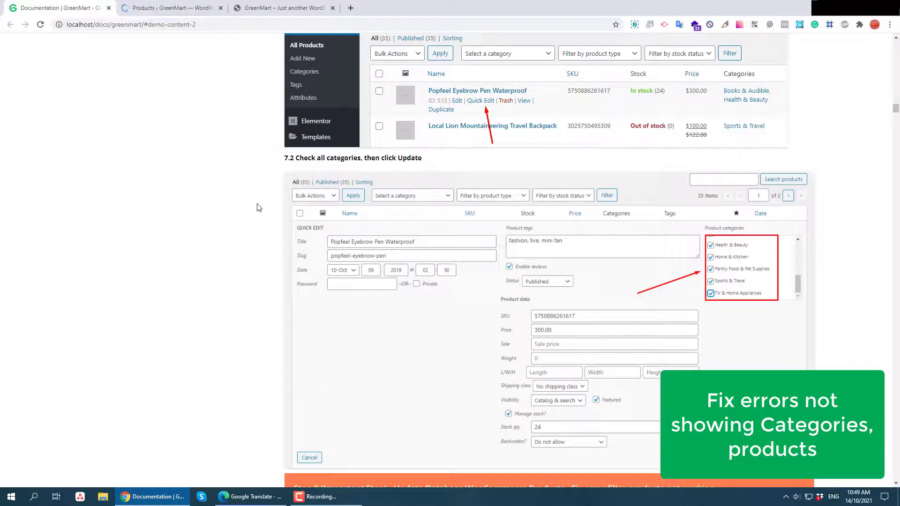
Step: Quick-edit the Zesco Ripe Bananas product to assign every product category, adding Uncategorized, Fruit, Milk & Drinks and Vegetables, and update it
click(169, 8)
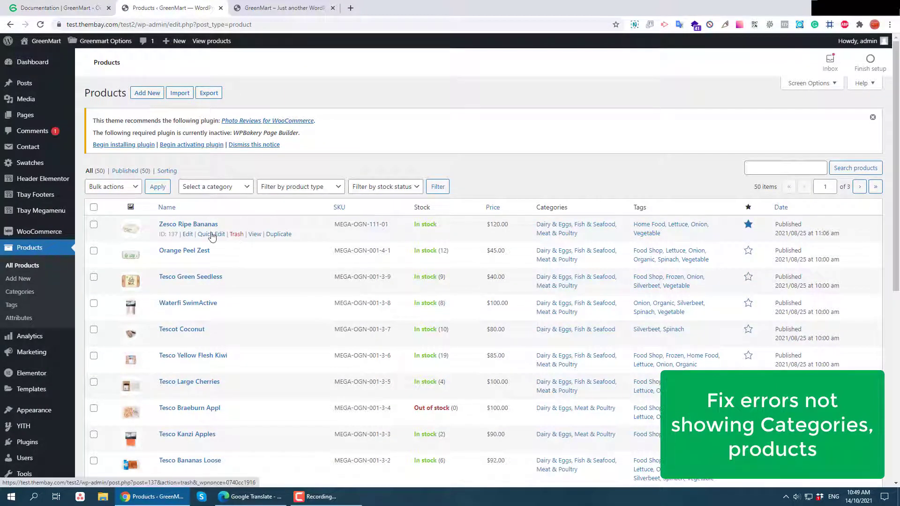
click(212, 234)
click(730, 240)
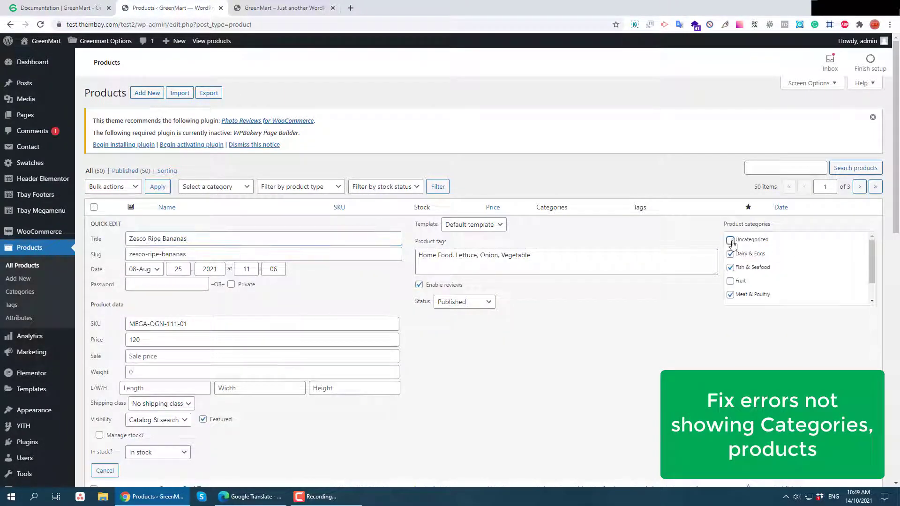
click(732, 282)
scroll(733, 283, down, 1)
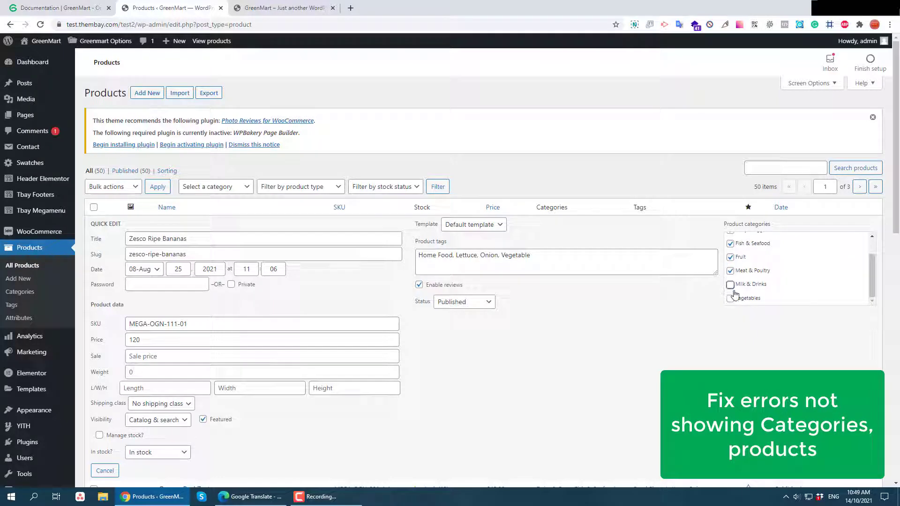
click(731, 299)
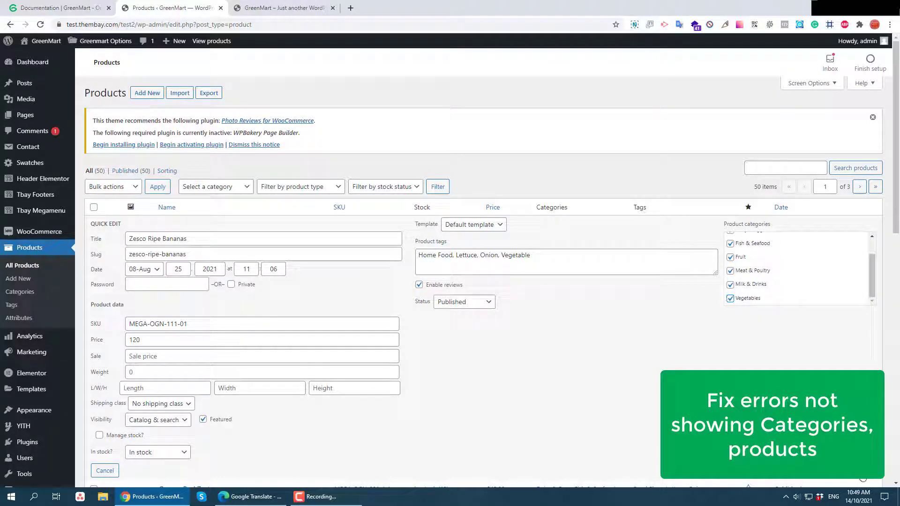
click(863, 478)
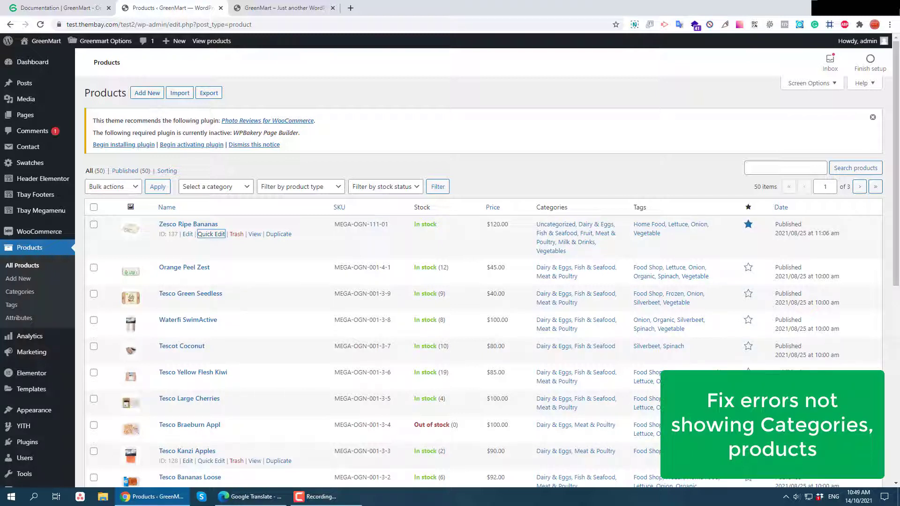
Step: Read Step 8 in the GreenMart documentation about updating the WooCommerce products database to fix product filtering
click(66, 7)
scroll(393, 312, down, 3)
scroll(393, 312, down, 4)
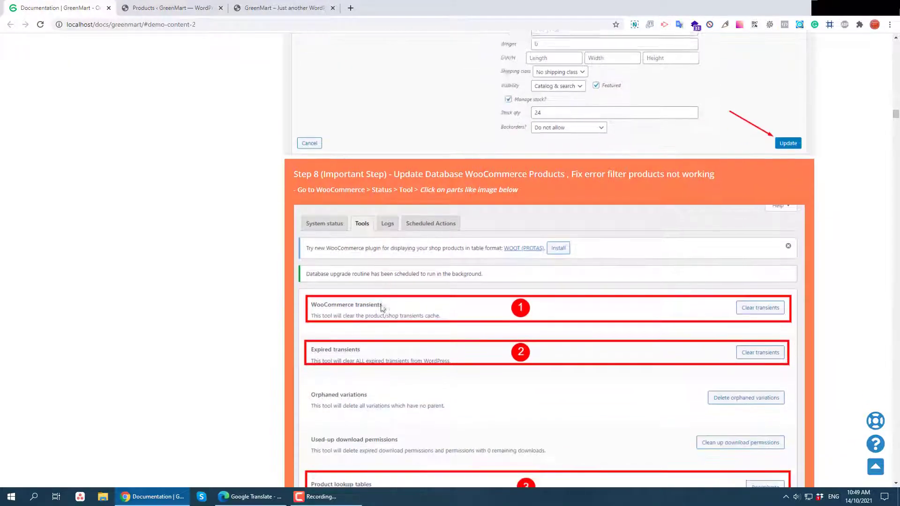
drag(295, 162, 390, 162)
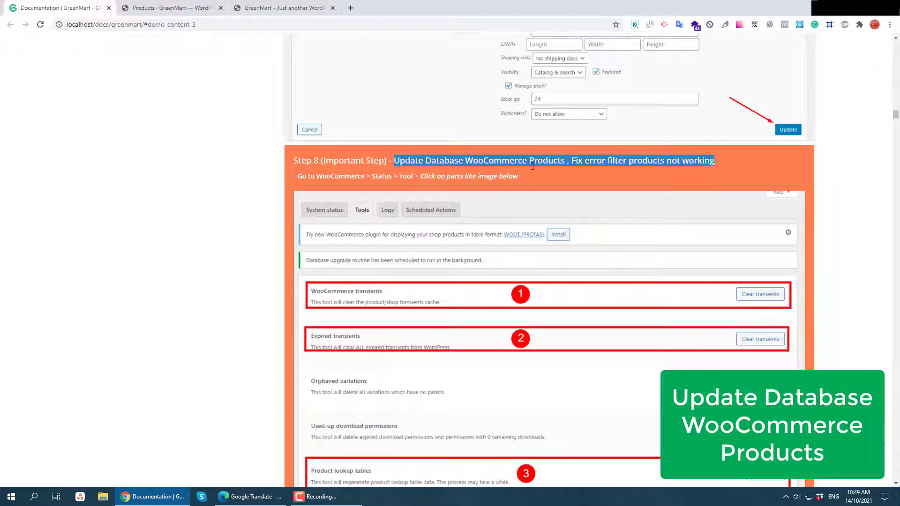
click(395, 161)
Step: Open the Tools page of the WooCommerce status section in the WordPress admin
click(164, 11)
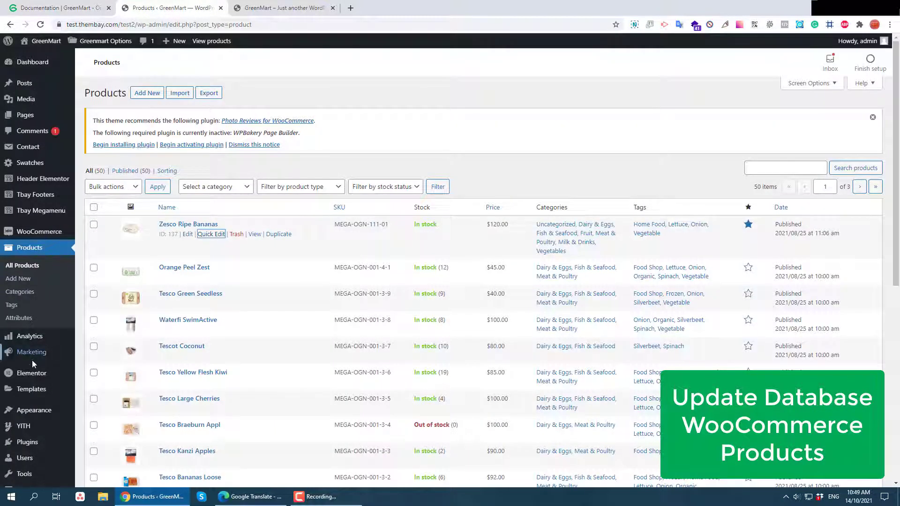
scroll(32, 360, down, 2)
mouse_move(18, 381)
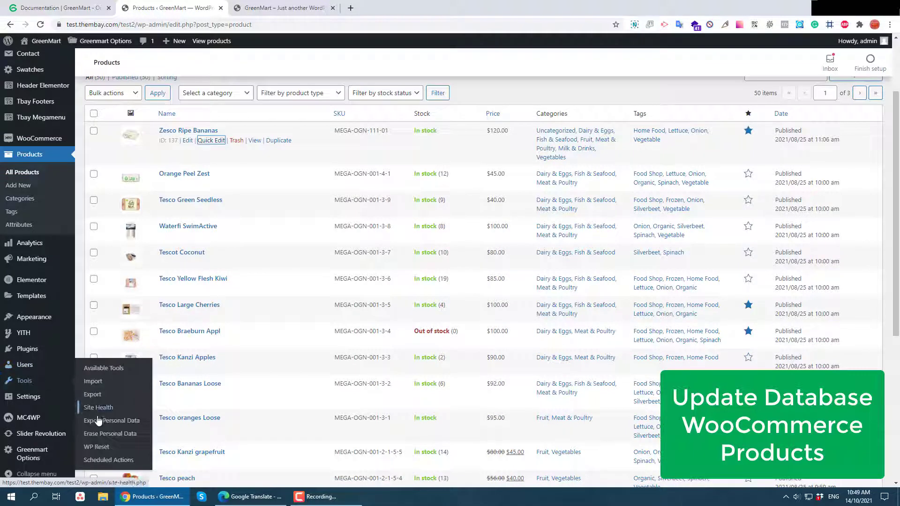
mouse_move(35, 311)
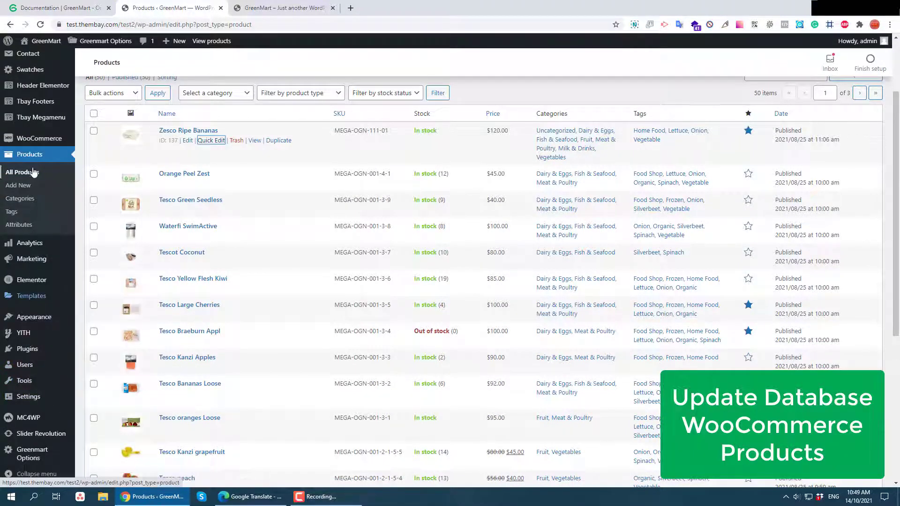
mouse_move(40, 140)
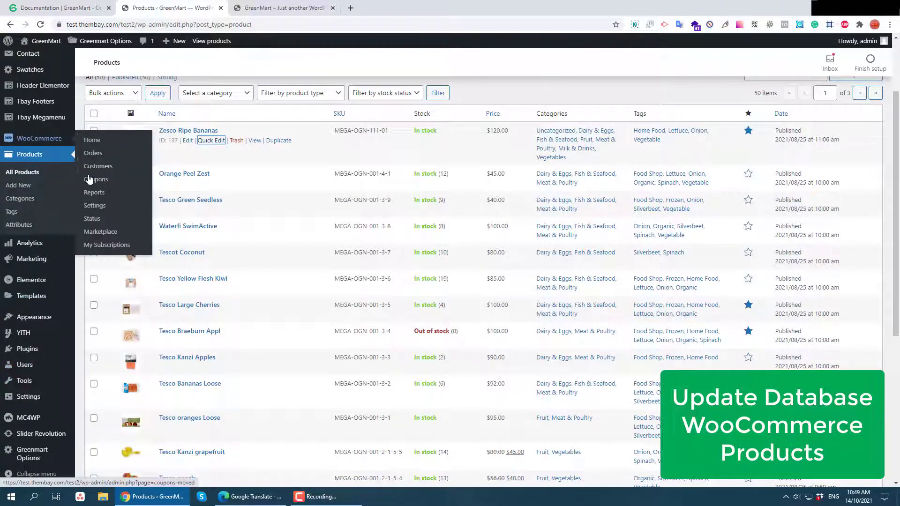
click(94, 222)
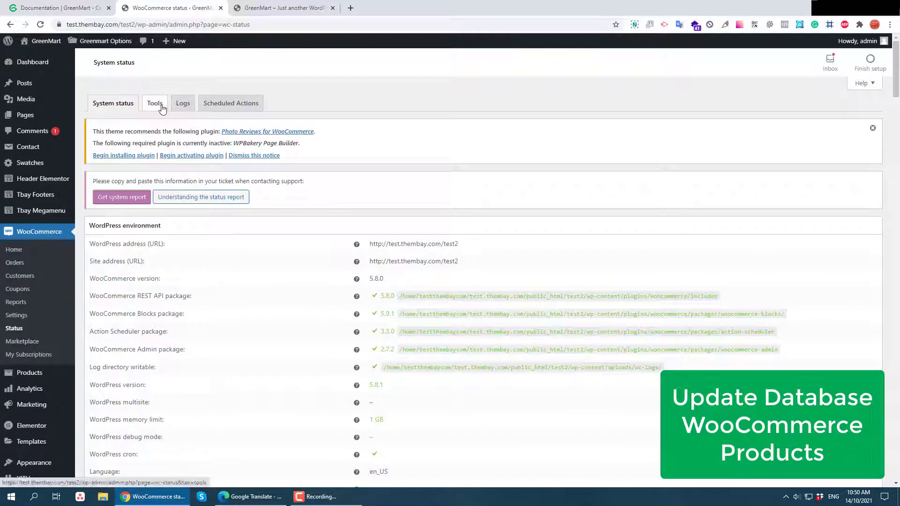
click(161, 107)
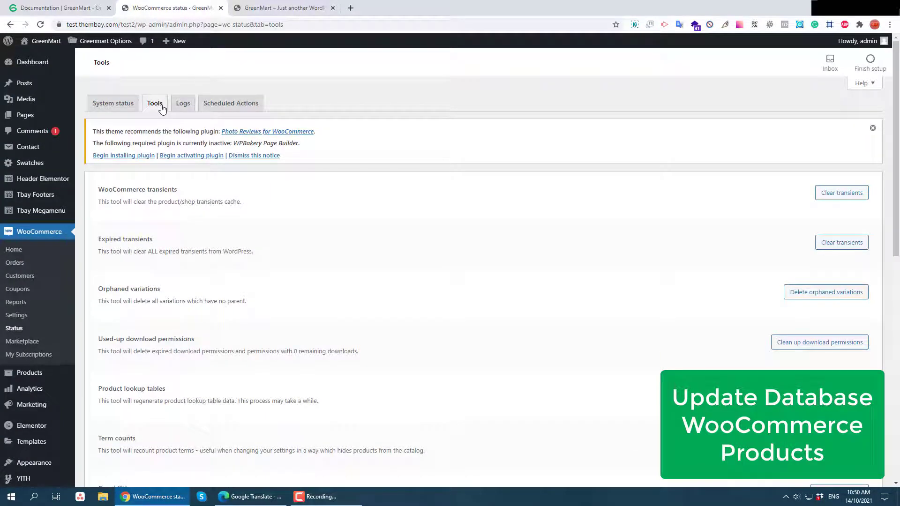
Step: Check the tools marked in the documentation, and clear both the WooCommerce transients and the expired transients
click(52, 7)
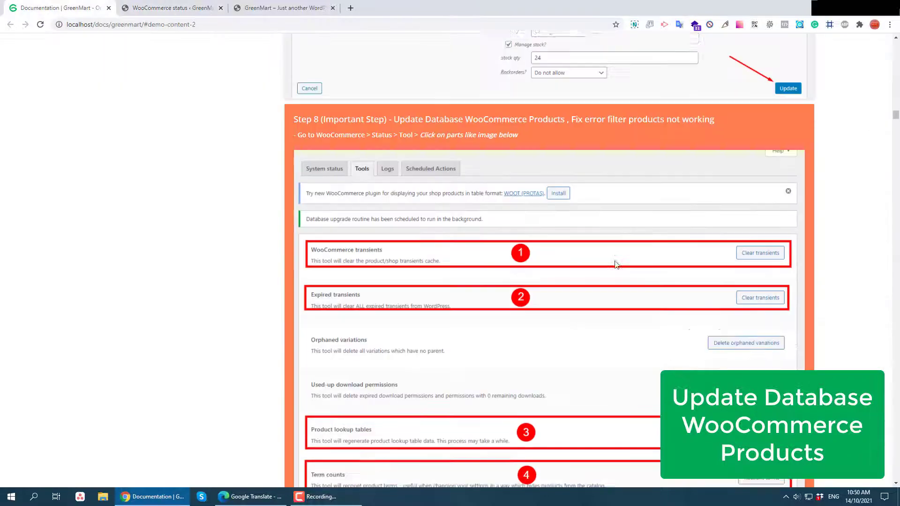
scroll(518, 159, down, 2)
click(173, 7)
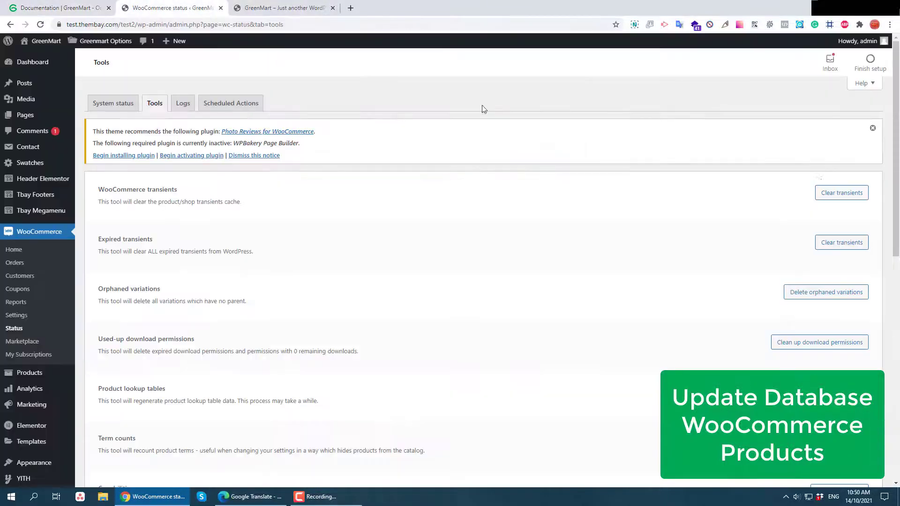
click(837, 192)
click(487, 82)
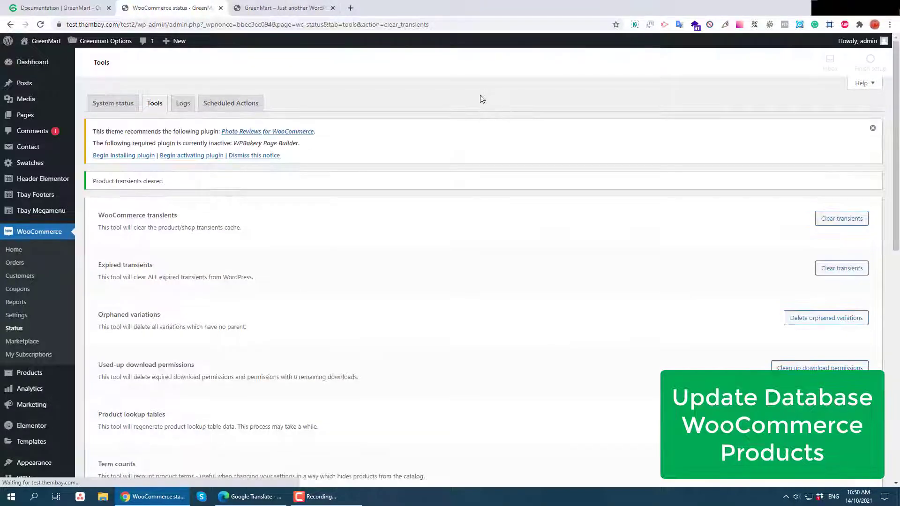
scroll(846, 233, down, 1)
click(843, 224)
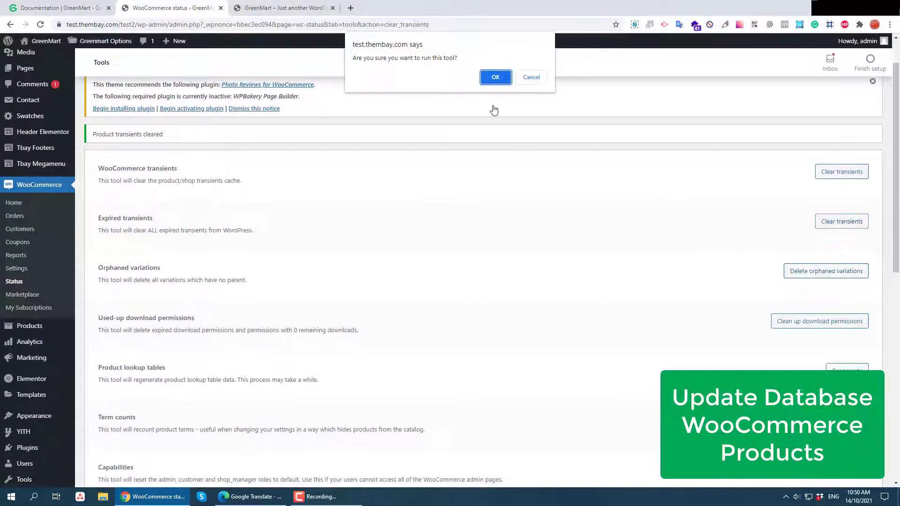
click(496, 84)
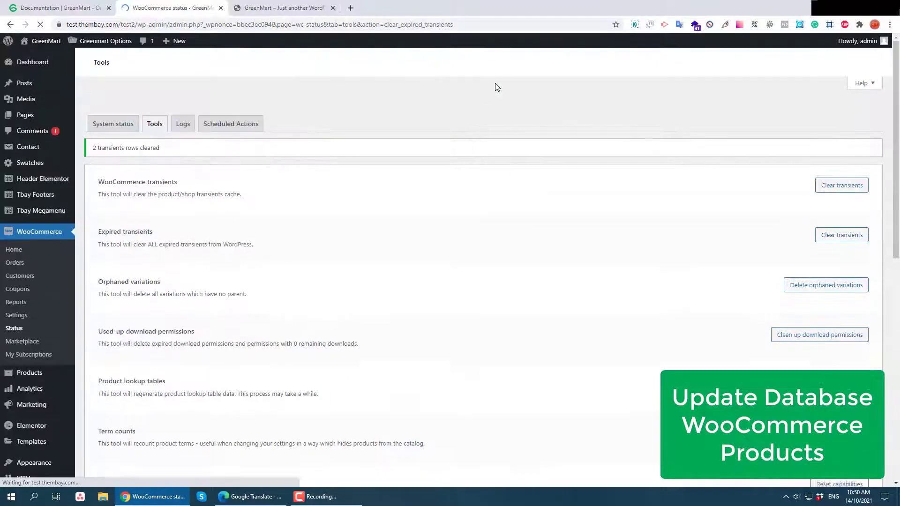
Step: Check the third tool marked in the documentation and regenerate the product lookup tables
click(99, 13)
scroll(524, 289, down, 2)
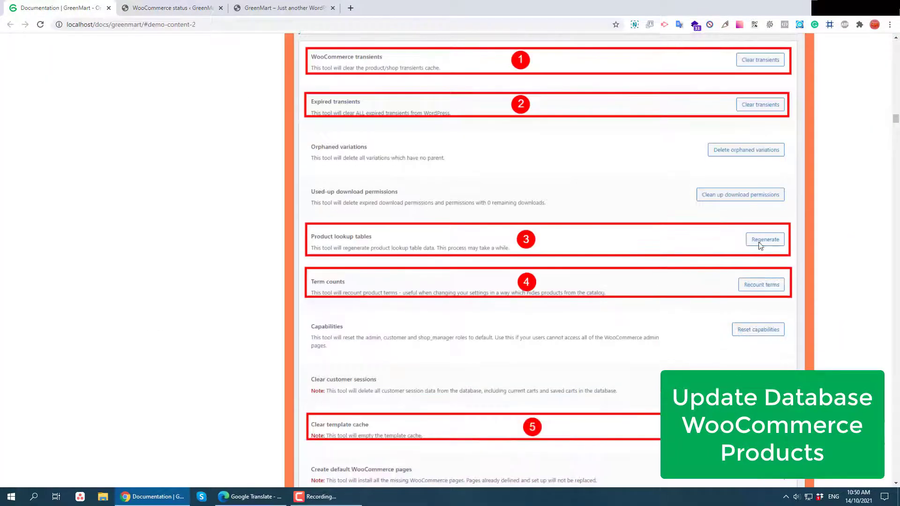
click(195, 6)
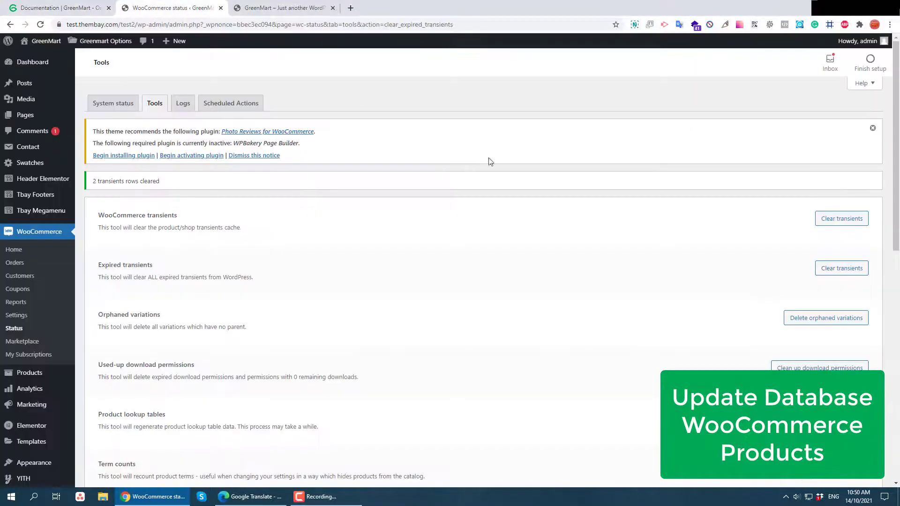
scroll(844, 318, down, 2)
click(844, 324)
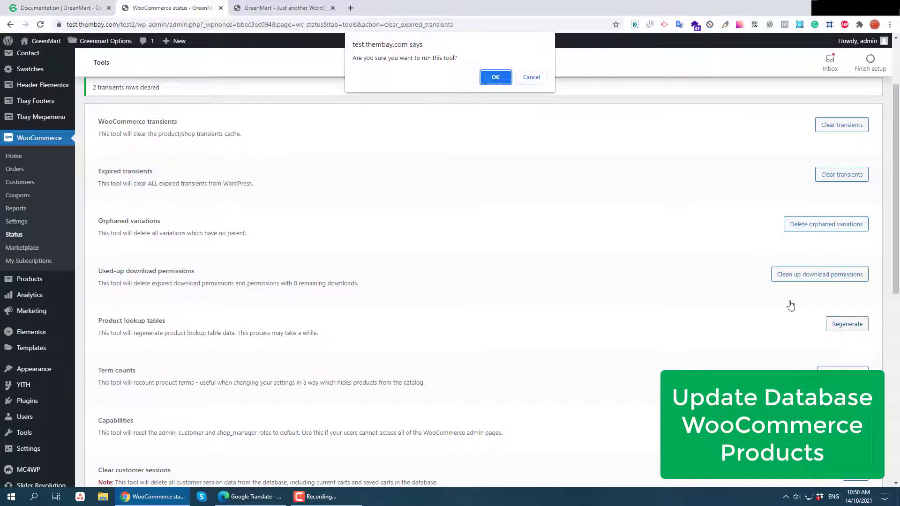
click(495, 77)
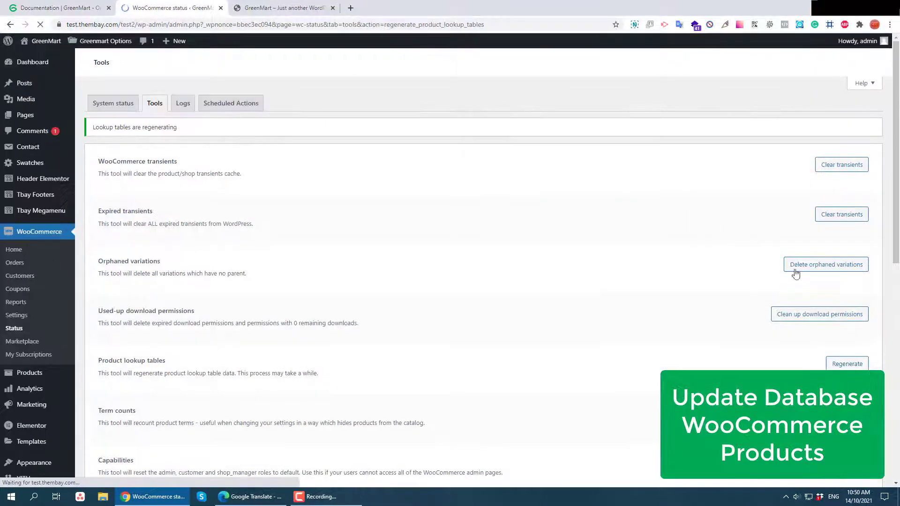
Step: Recount the product terms with the Term counts tool
scroll(844, 281, down, 2)
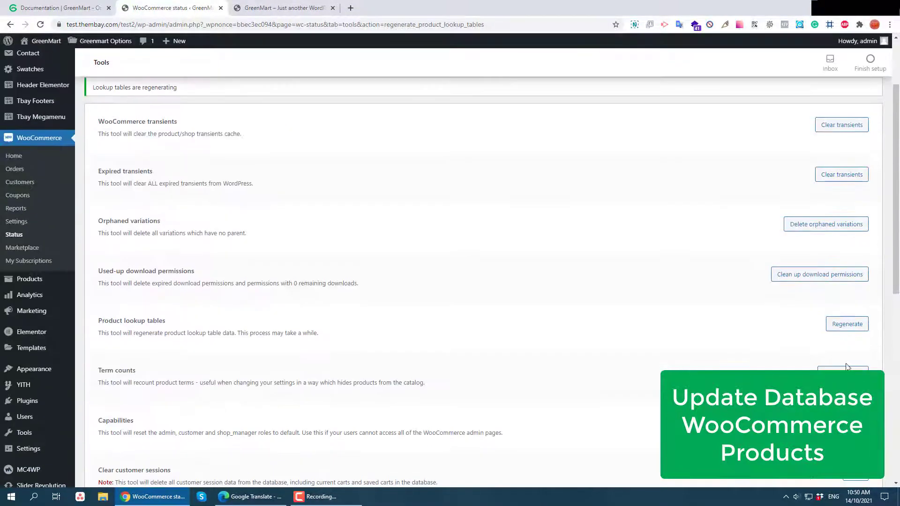
click(847, 324)
key(Return)
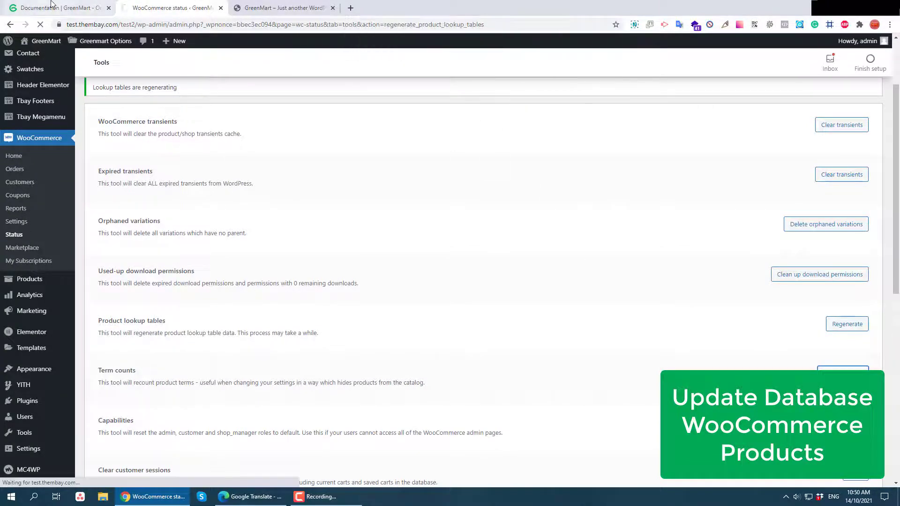
Step: Check the fifth tool marked in the documentation and clear the WooCommerce template cache
click(52, 4)
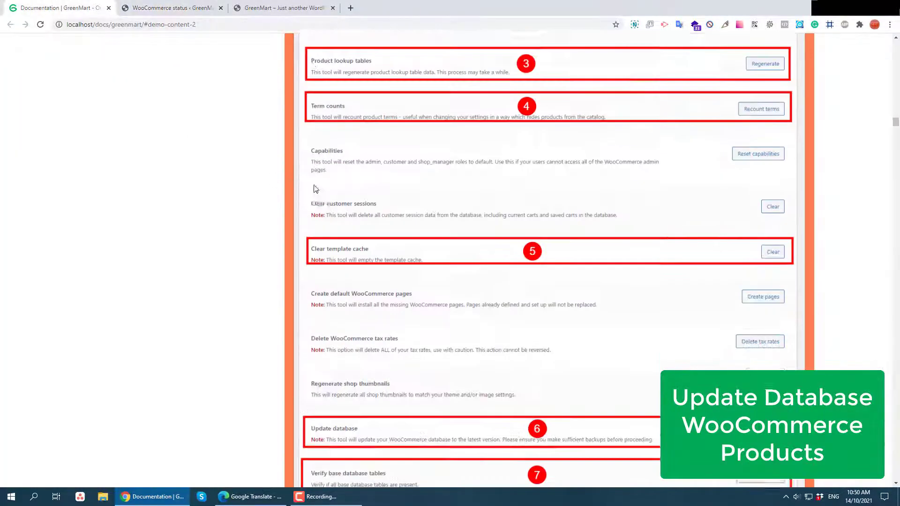
scroll(356, 190, down, 2)
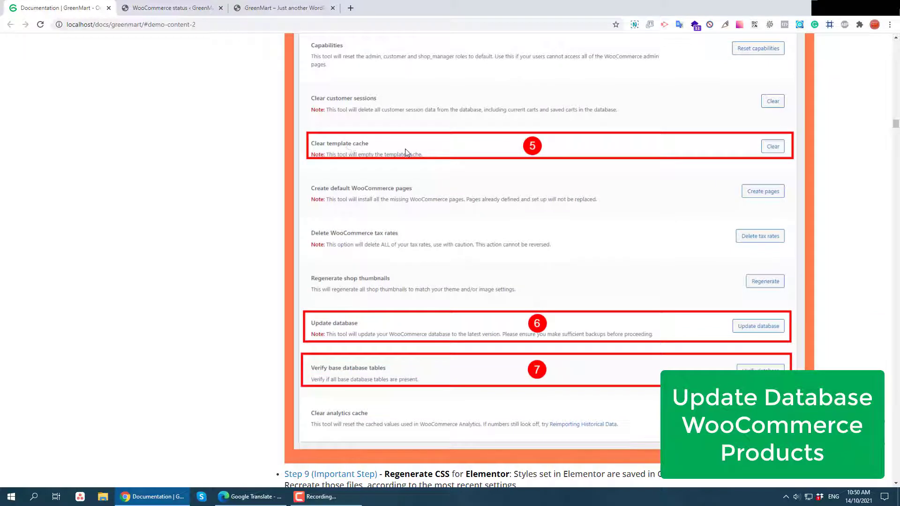
click(171, 8)
scroll(508, 244, down, 3)
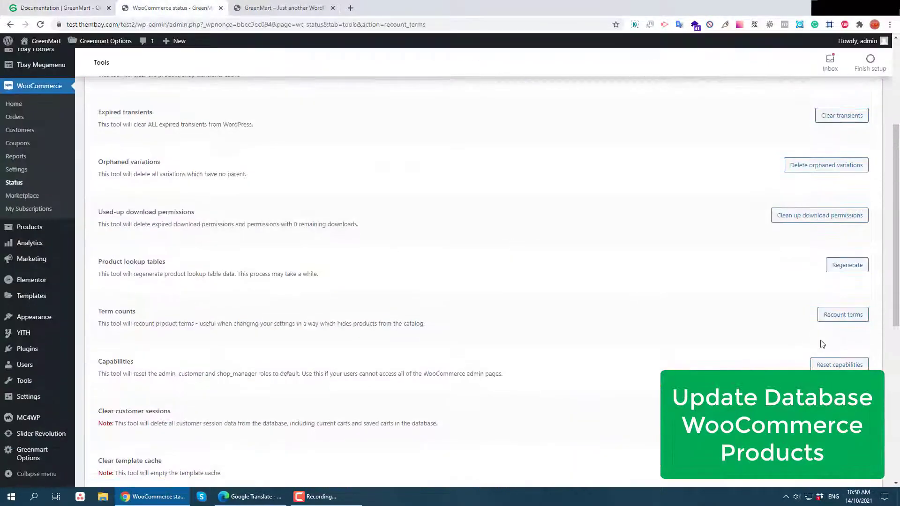
scroll(833, 318, down, 3)
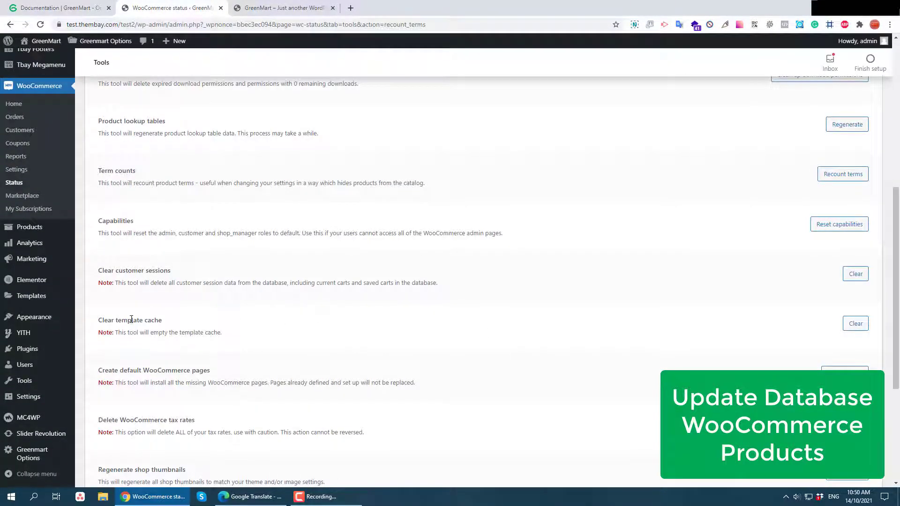
triple_click(131, 319)
click(765, 332)
click(856, 325)
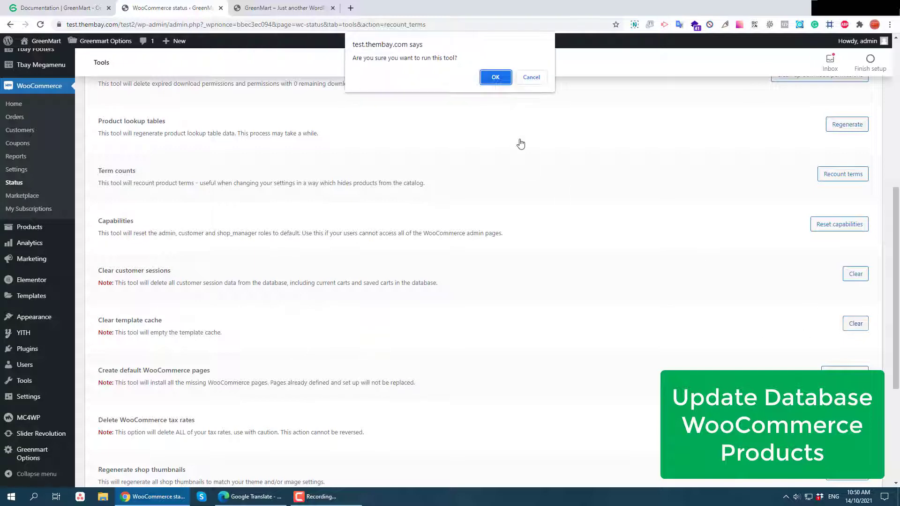
click(493, 80)
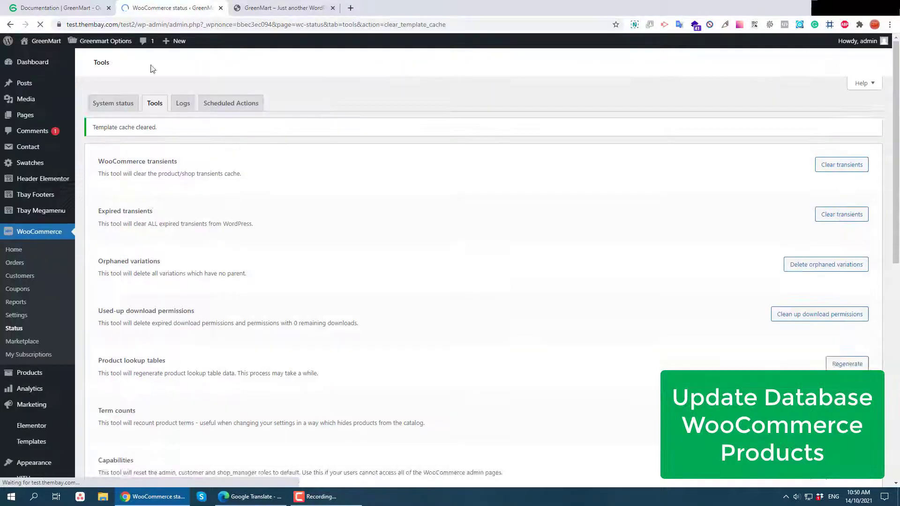
Step: Check the remaining tools marked in the documentation and run the WooCommerce database update
key(ctrl+Page_Up)
scroll(398, 240, down, 1)
scroll(405, 245, down, 2)
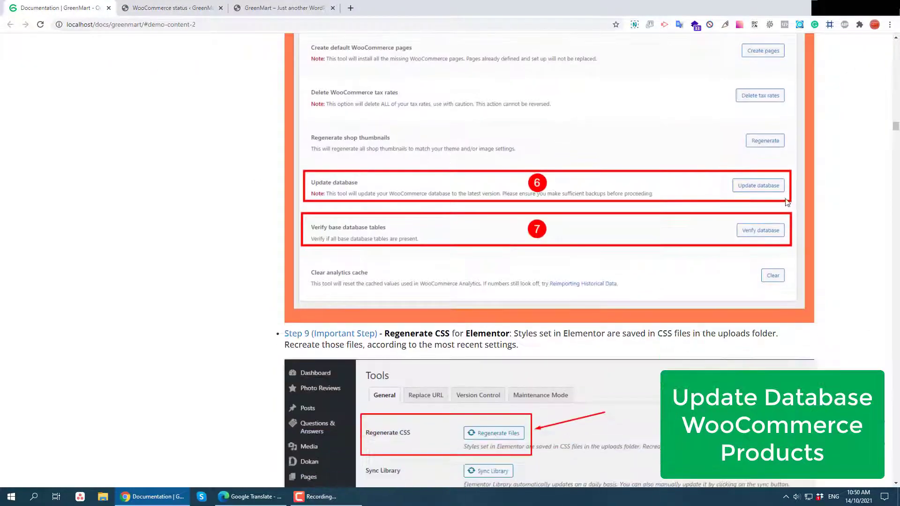
click(153, 7)
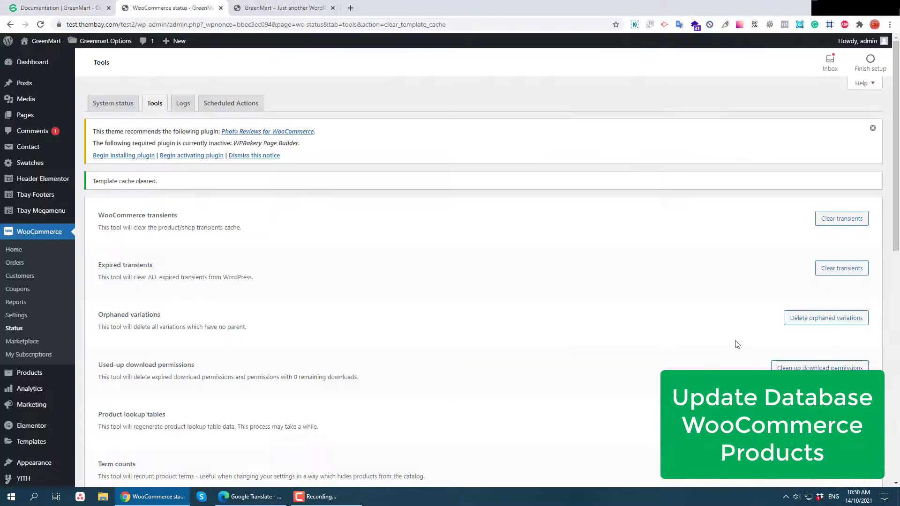
scroll(835, 350, down, 7)
scroll(853, 350, down, 4)
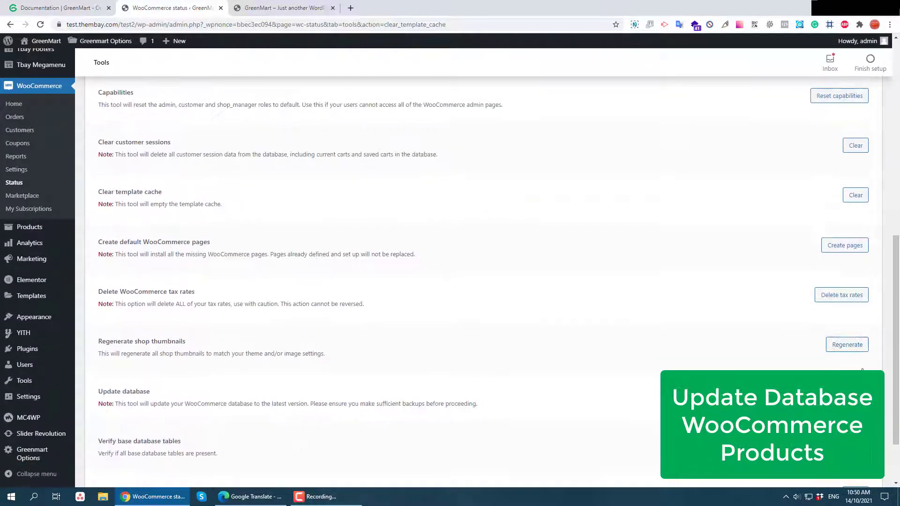
click(840, 321)
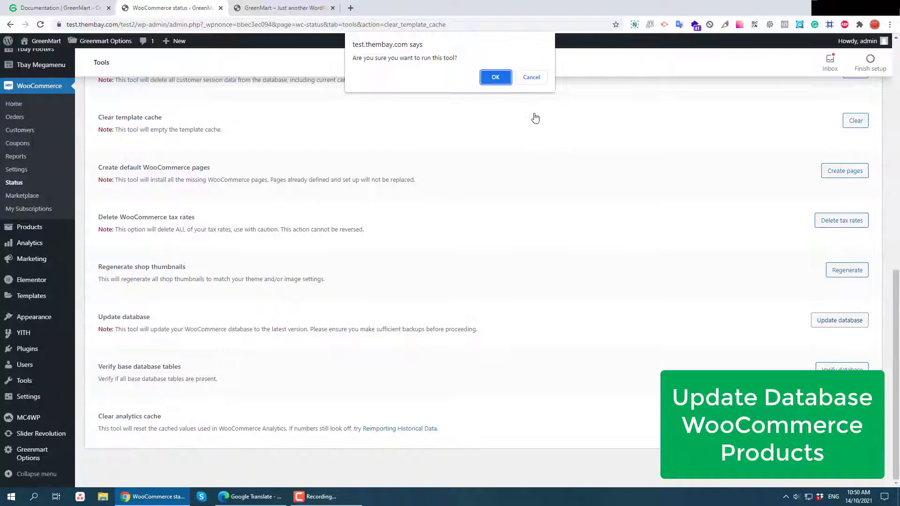
click(495, 77)
Step: Verify the WooCommerce base database tables with the last tool marked in the documentation
scroll(532, 173, down, 11)
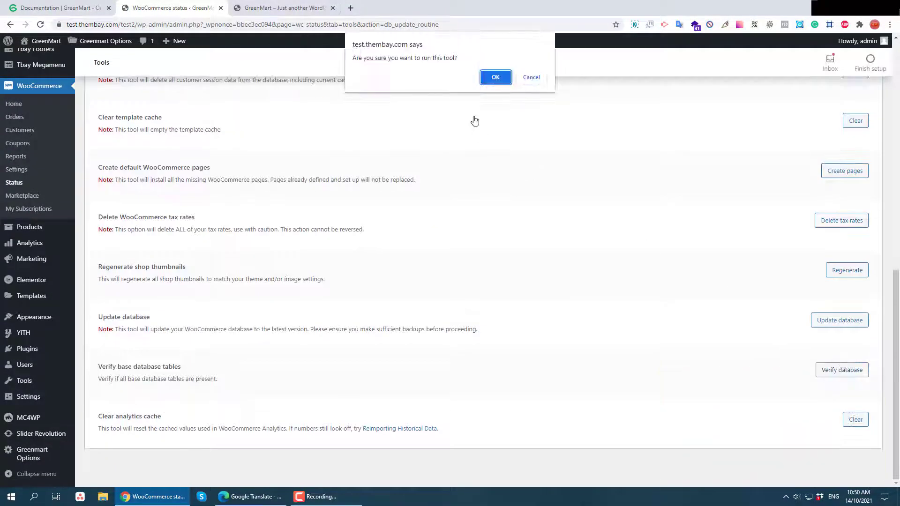
click(501, 78)
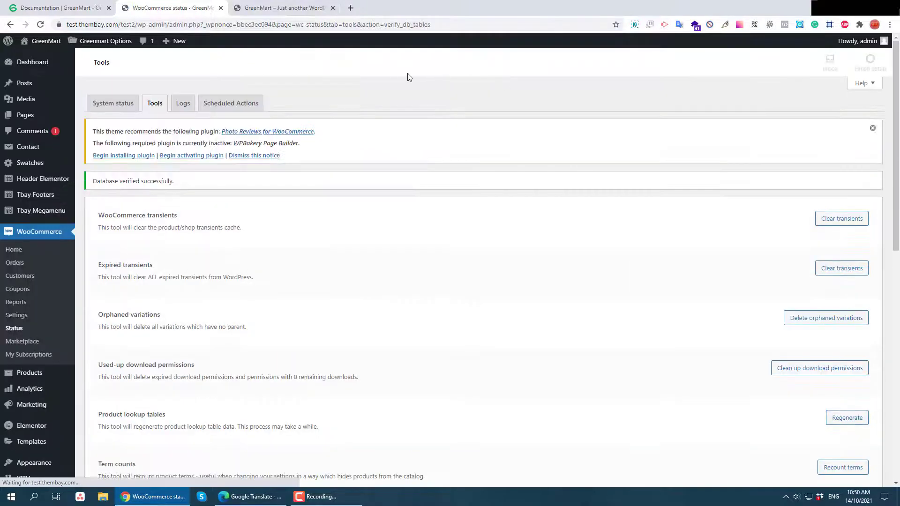
scroll(603, 203, down, 6)
scroll(570, 200, down, 2)
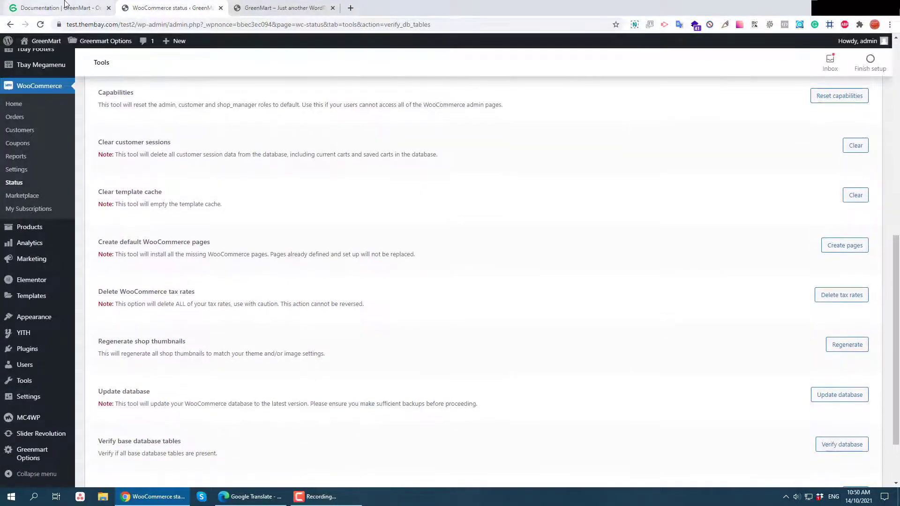
Step: Following step 9 of the documentation, regenerate Elementor's CSS files and data and sync its library
key(ctrl+shift+Tab)
scroll(449, 229, down, 3)
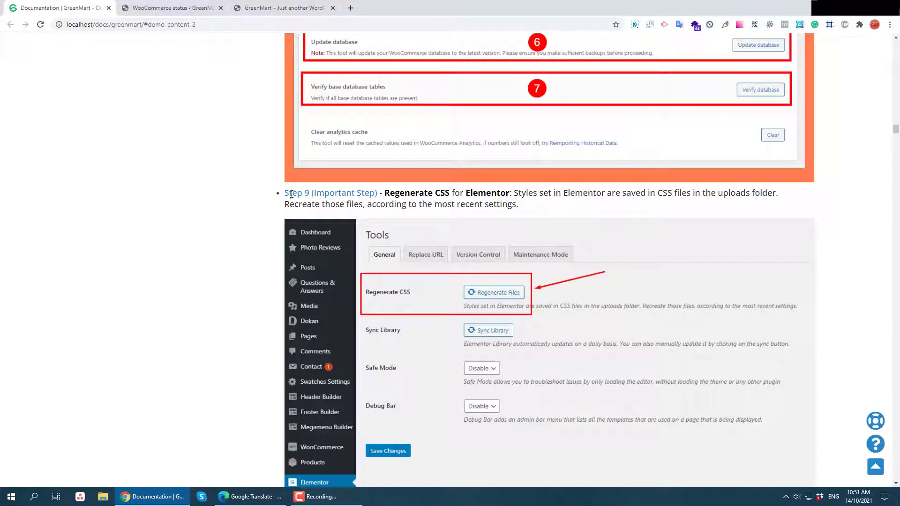
drag(282, 194, 494, 195)
click(520, 198)
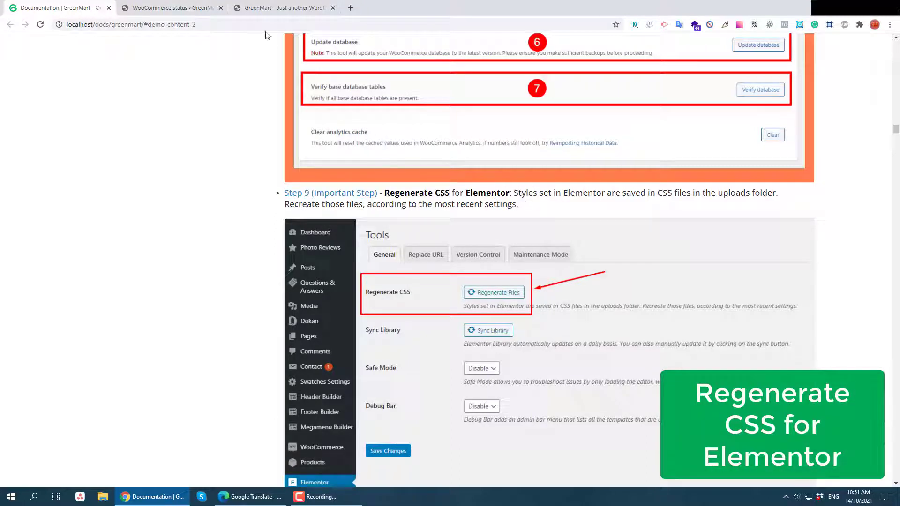
click(176, 4)
mouse_move(54, 283)
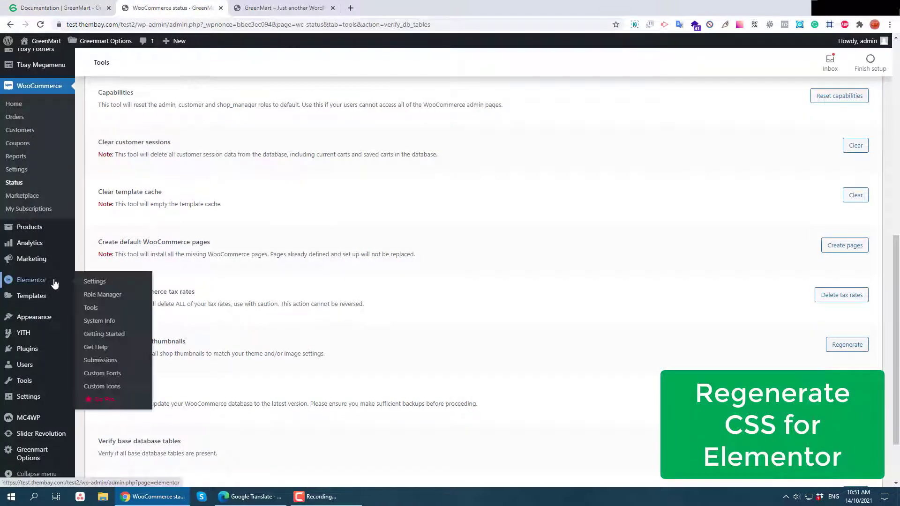
click(87, 309)
click(94, 6)
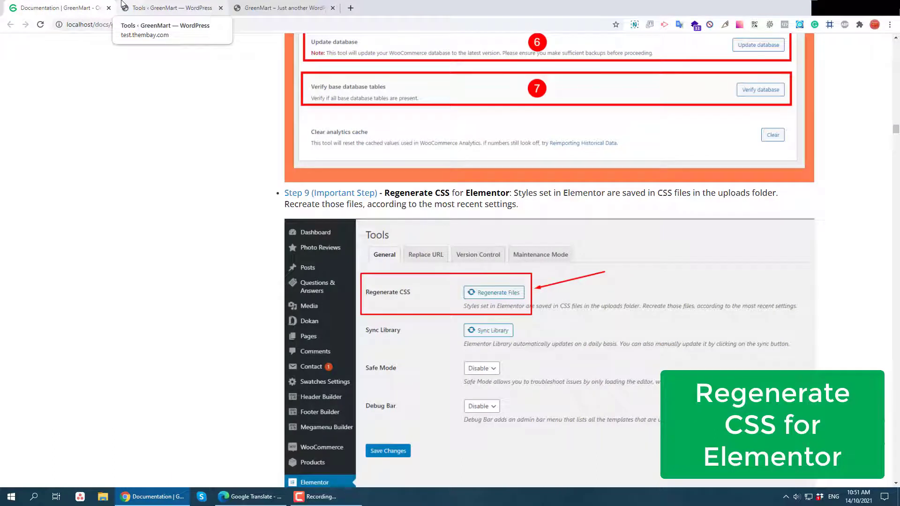
click(124, 6)
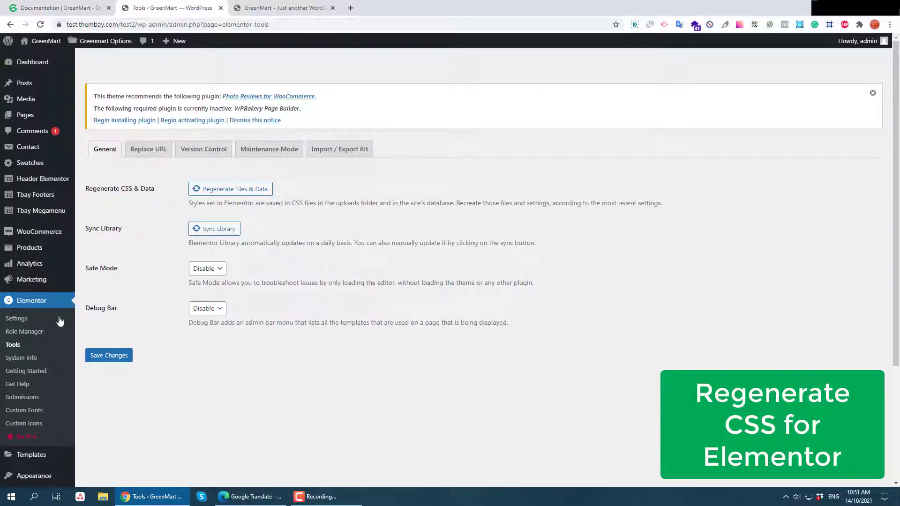
click(232, 192)
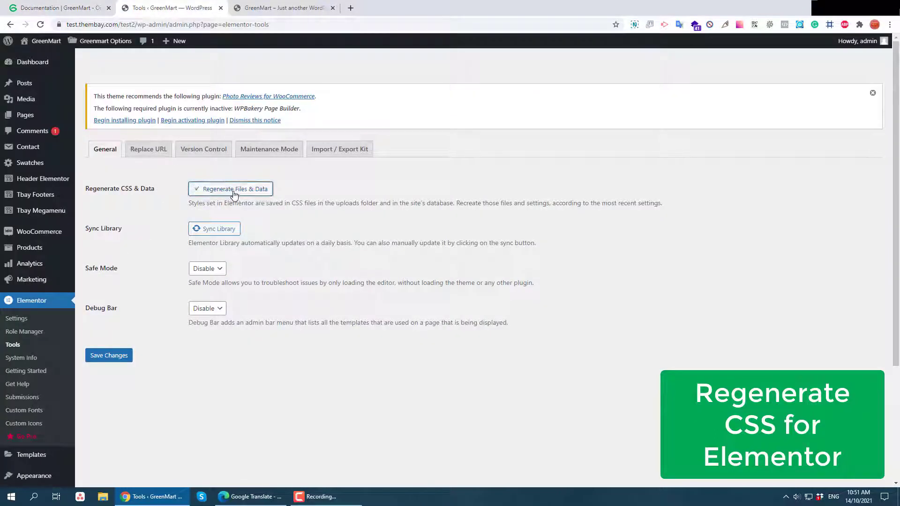
click(216, 232)
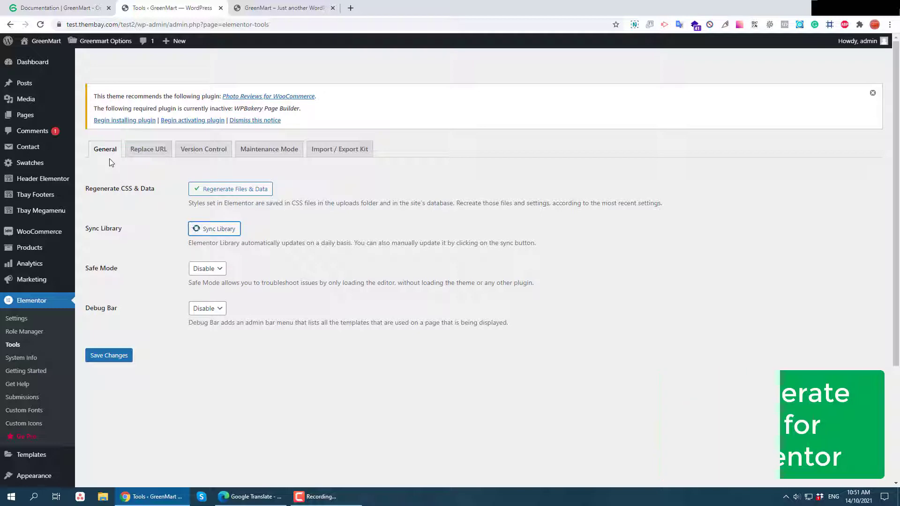
Step: Following step 10 of the documentation, enable Elementor for the Products post type and save the Elementor settings
click(51, 8)
scroll(332, 238, down, 9)
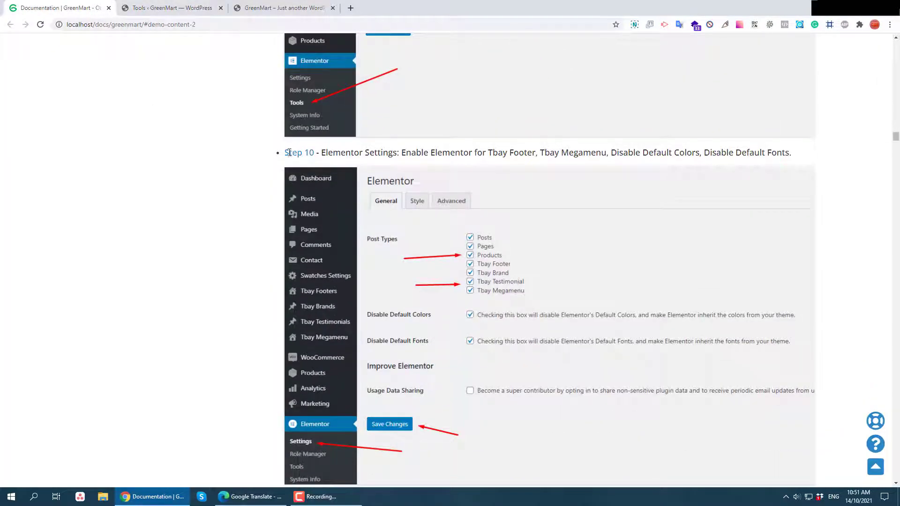
drag(286, 152, 812, 157)
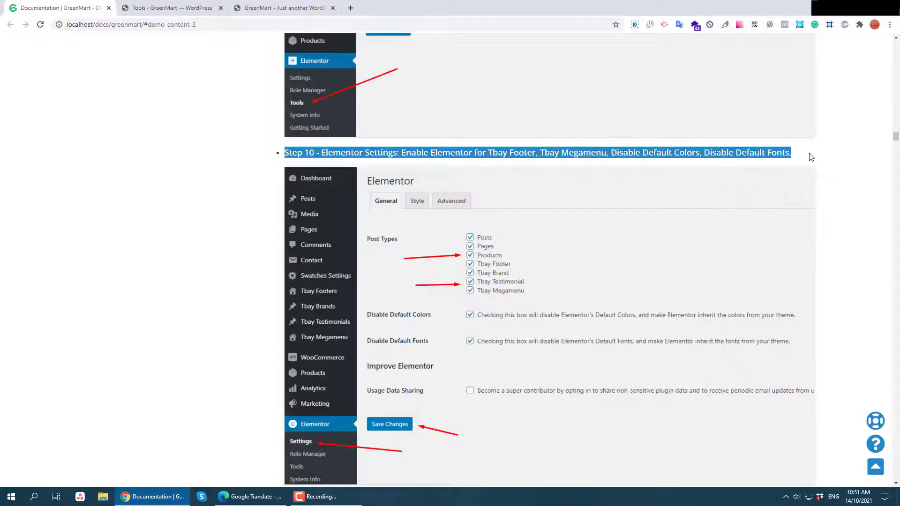
click(748, 157)
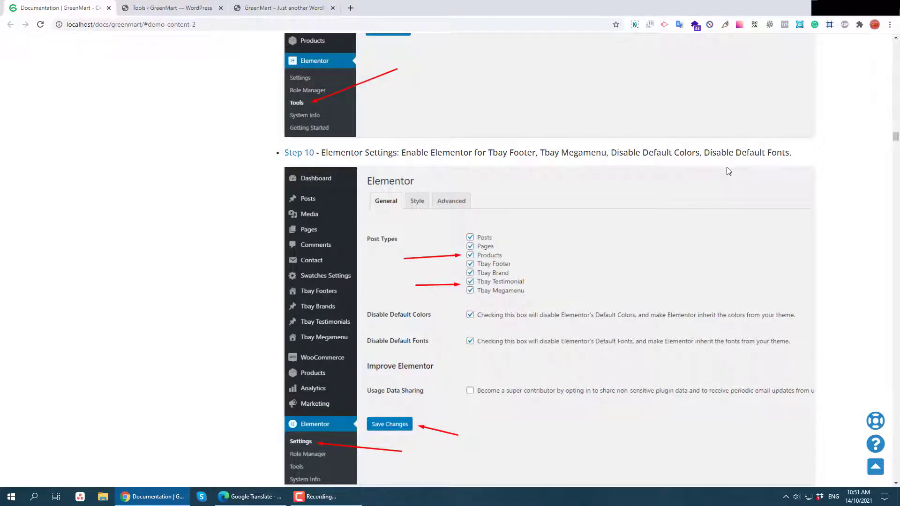
scroll(728, 168, down, 2)
click(161, 8)
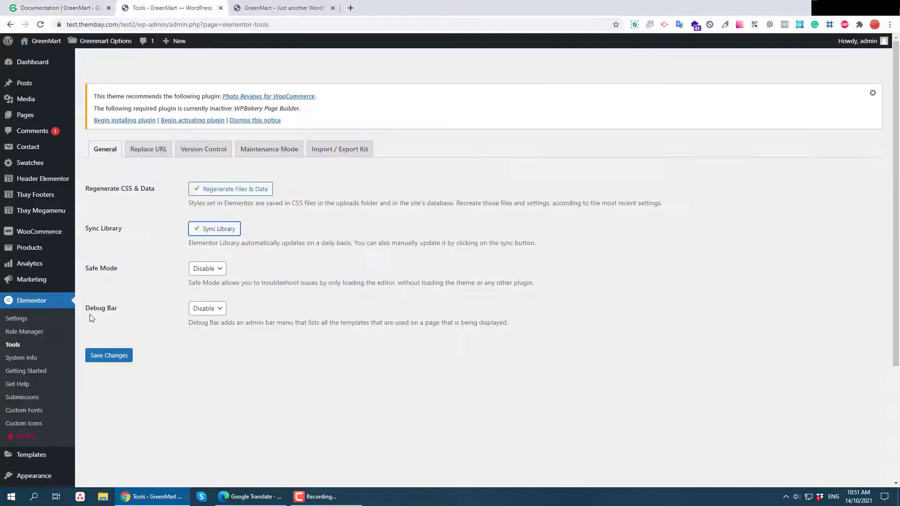
click(27, 322)
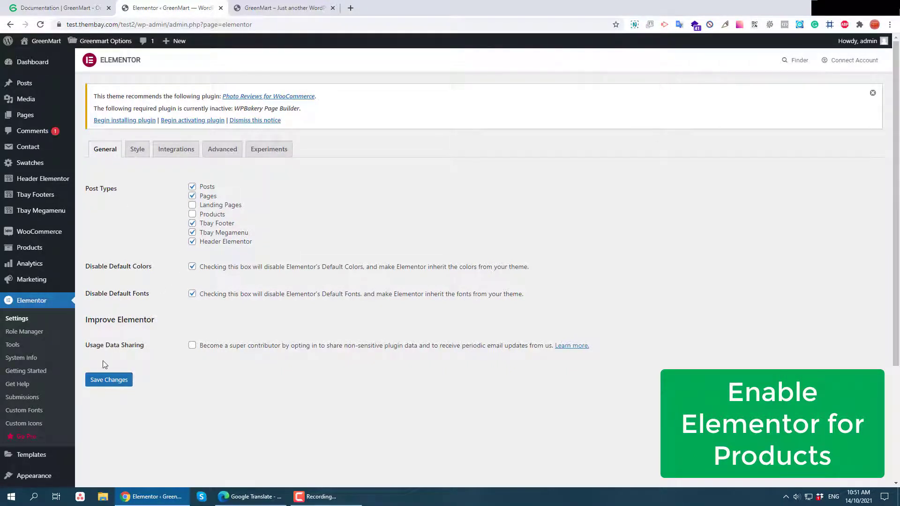
click(52, 8)
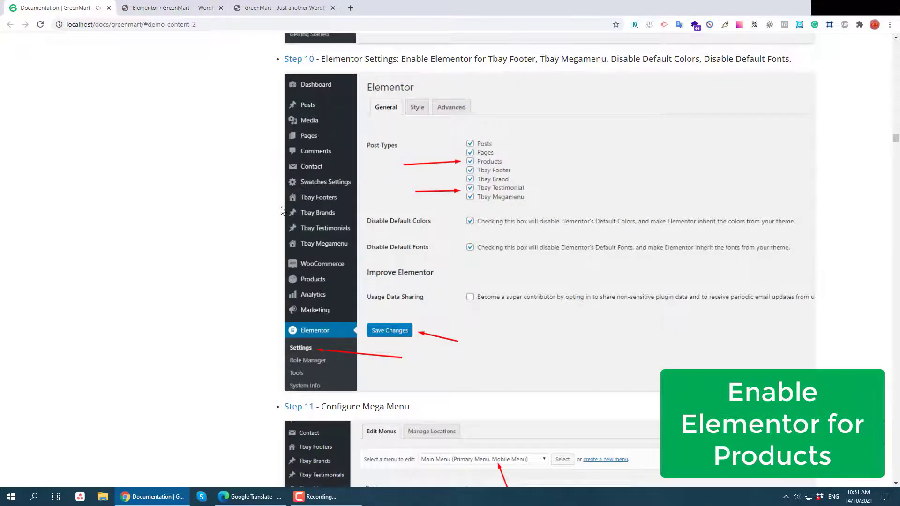
click(206, 9)
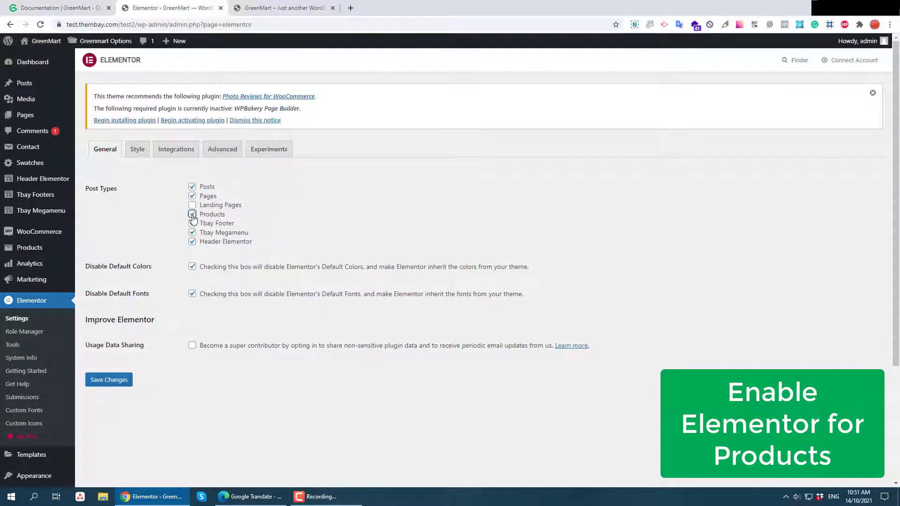
click(117, 383)
Step: Review step 11 of the documentation on configuring the mega menu and check the menus on the storefront
click(33, 7)
scroll(361, 207, down, 2)
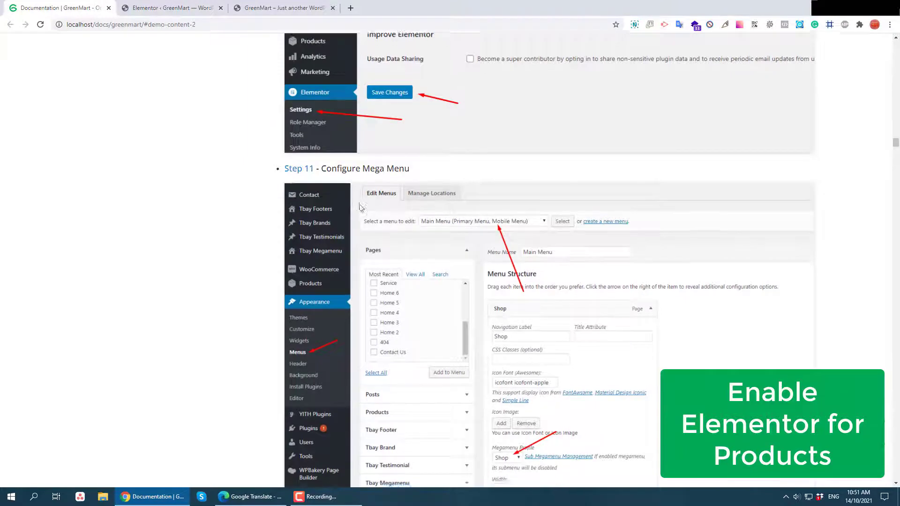
scroll(361, 208, down, 3)
scroll(328, 168, up, 3)
drag(321, 172, 426, 172)
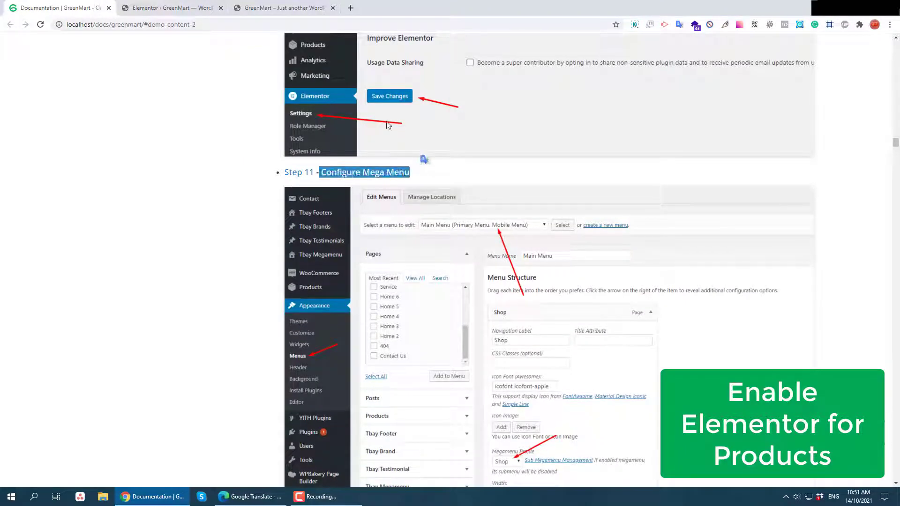
click(281, 8)
mouse_move(298, 115)
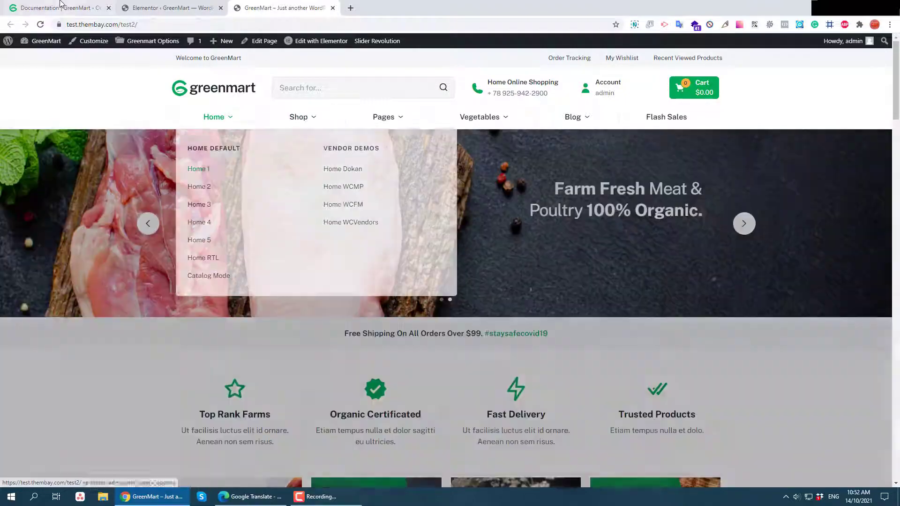
Step: Read step 12 of the documentation on choosing the shop page and check the Shop page on the storefront
click(56, 8)
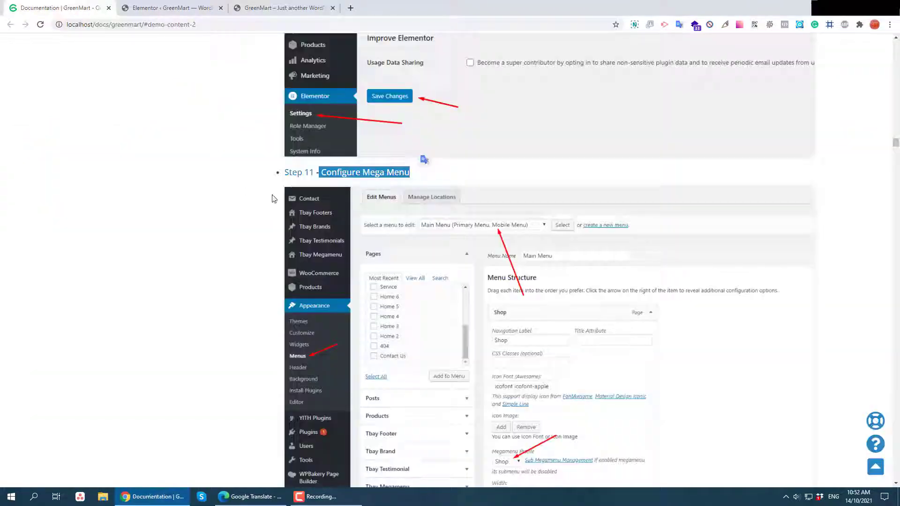
scroll(275, 198, down, 7)
scroll(197, 252, down, 6)
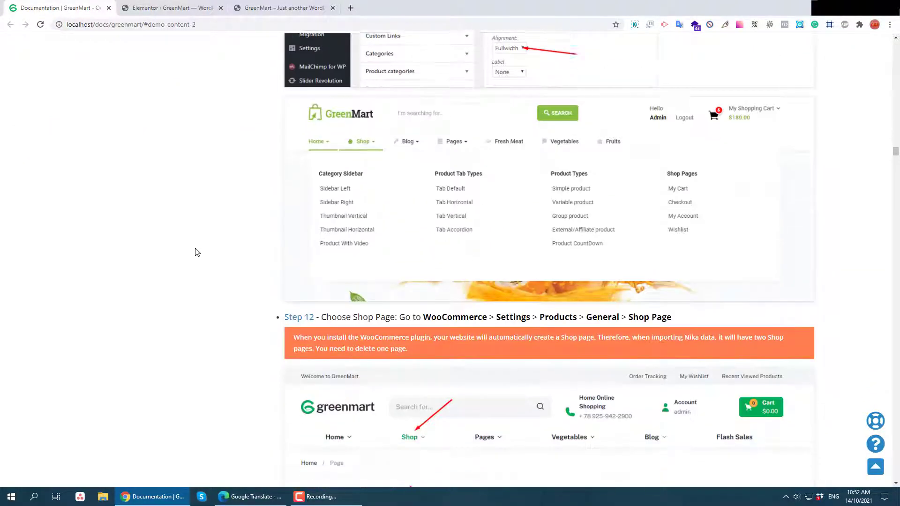
drag(327, 177, 677, 182)
click(257, 5)
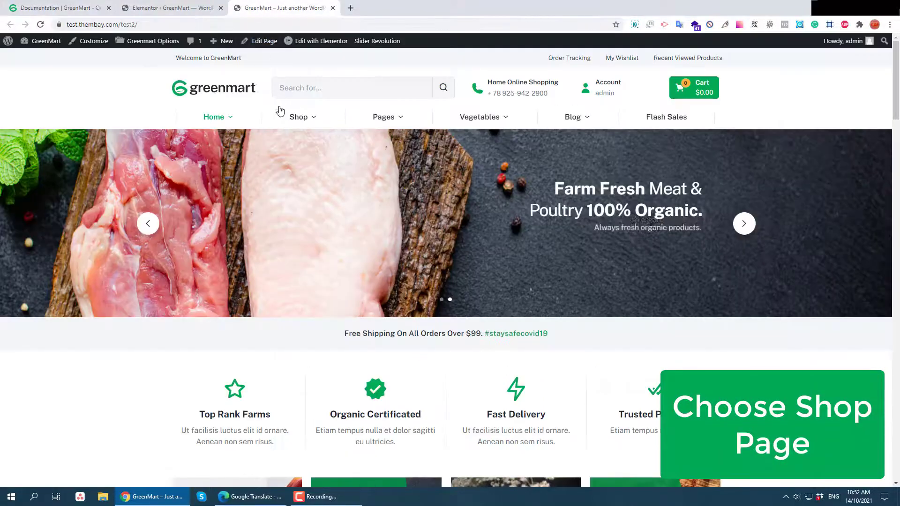
mouse_move(297, 116)
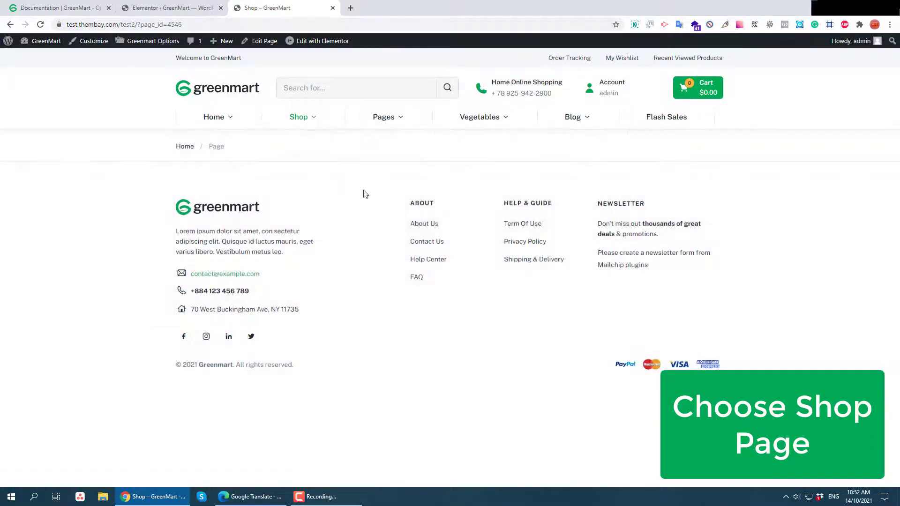
click(172, 7)
click(59, 7)
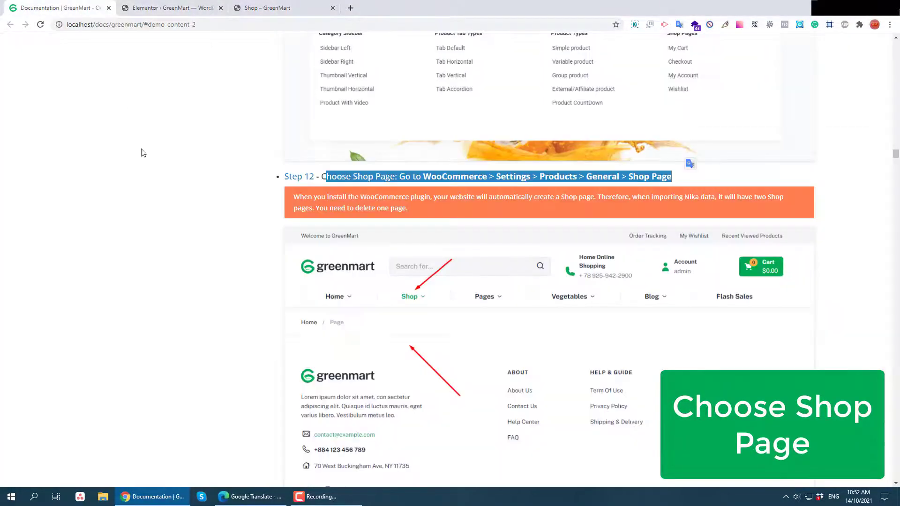
scroll(346, 287, down, 3)
scroll(347, 286, down, 4)
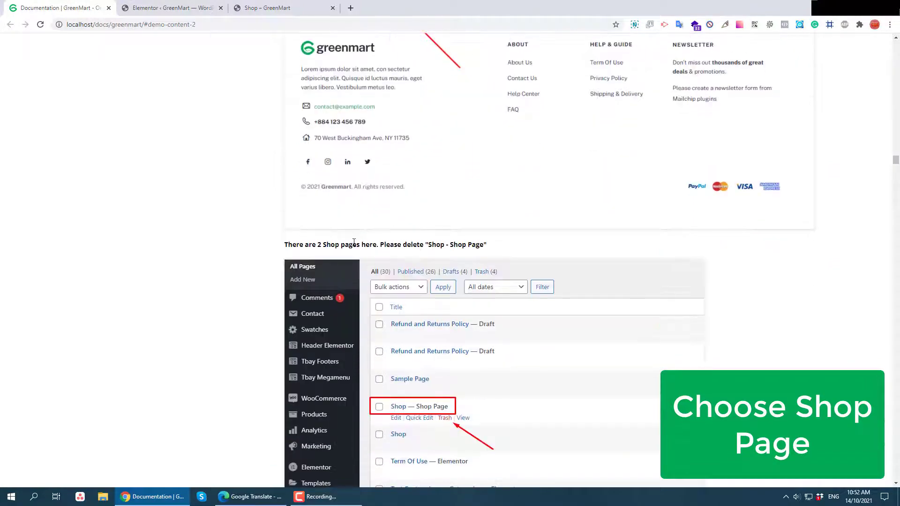
Step: Find the page marked "Shop — Shop Page" in the WordPress pages list and move it to the trash
click(173, 8)
scroll(16, 328, down, 3)
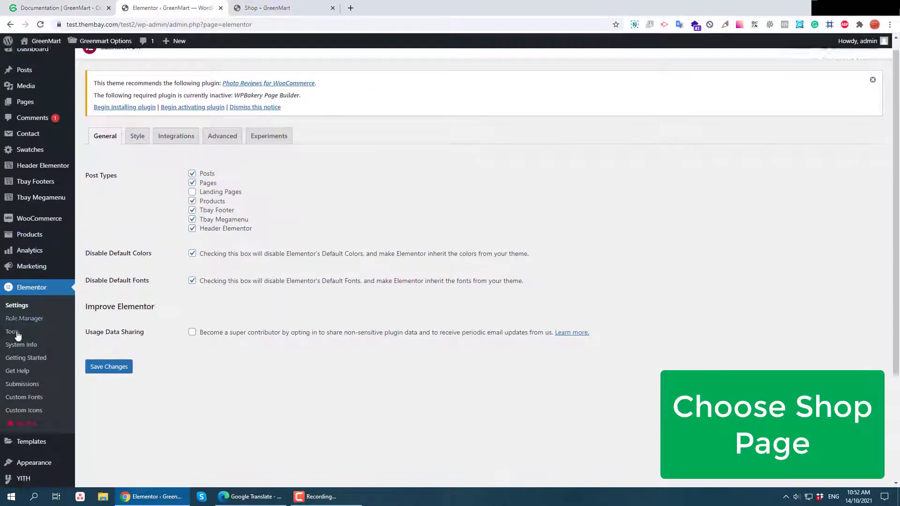
scroll(27, 313, up, 2)
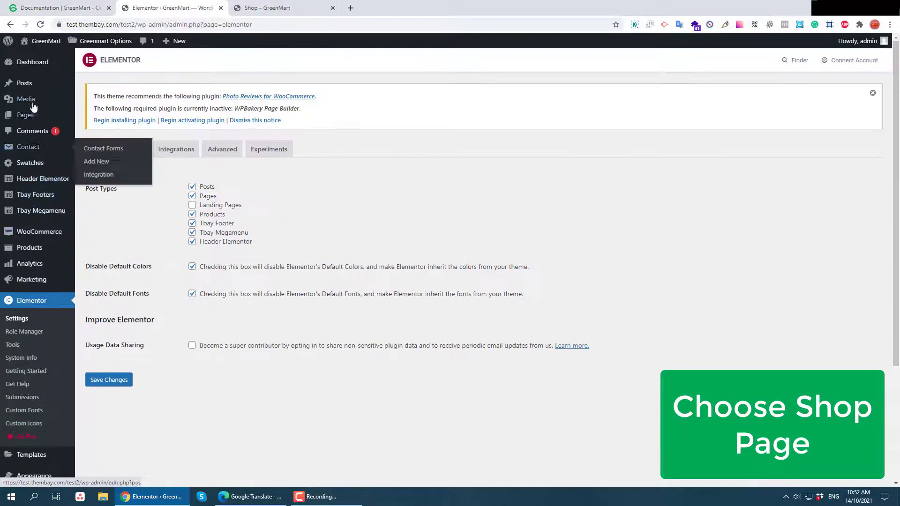
mouse_move(29, 118)
click(103, 122)
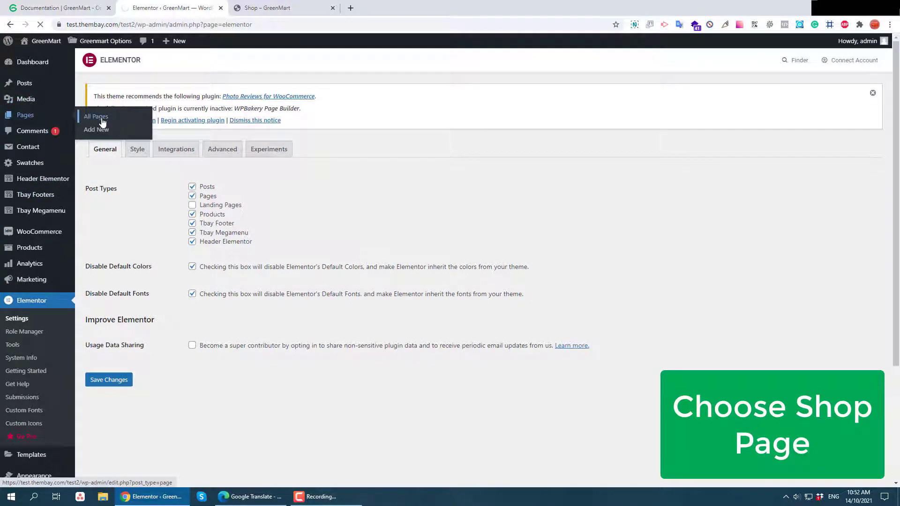
scroll(763, 315, down, 7)
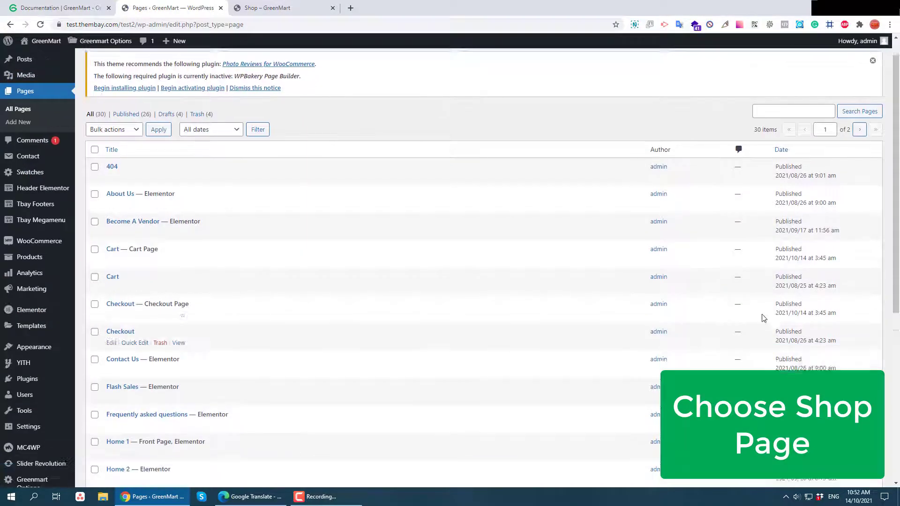
click(854, 446)
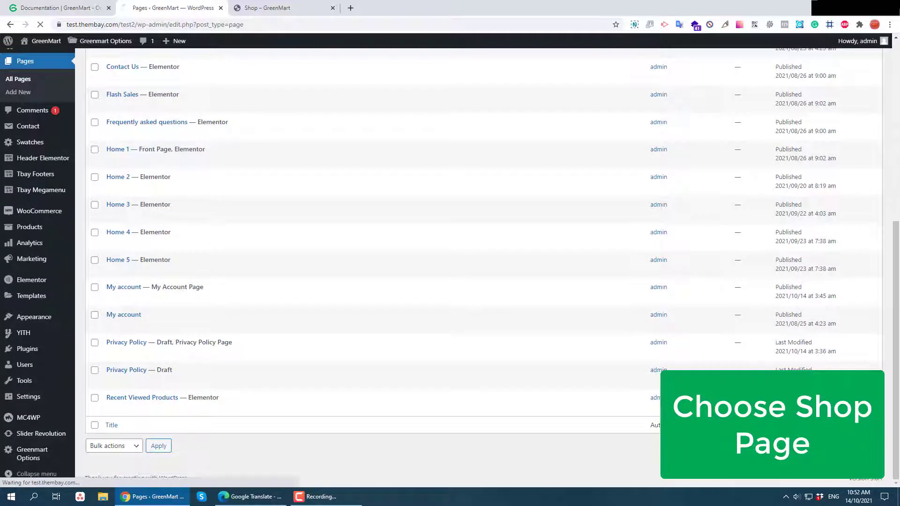
scroll(315, 288, down, 1)
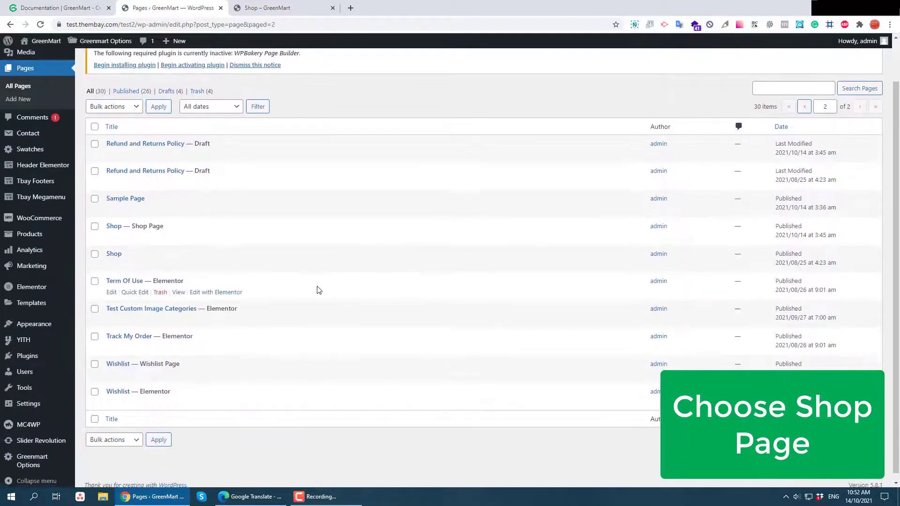
triple_click(148, 223)
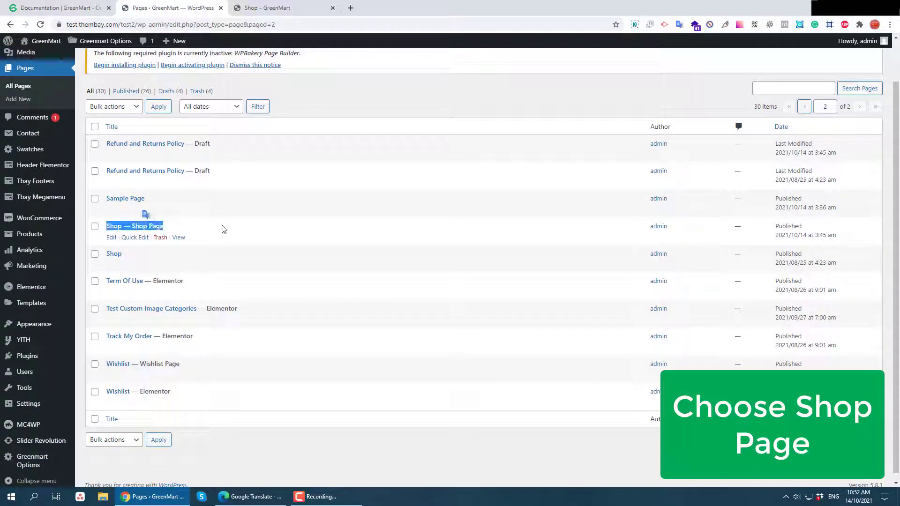
click(160, 238)
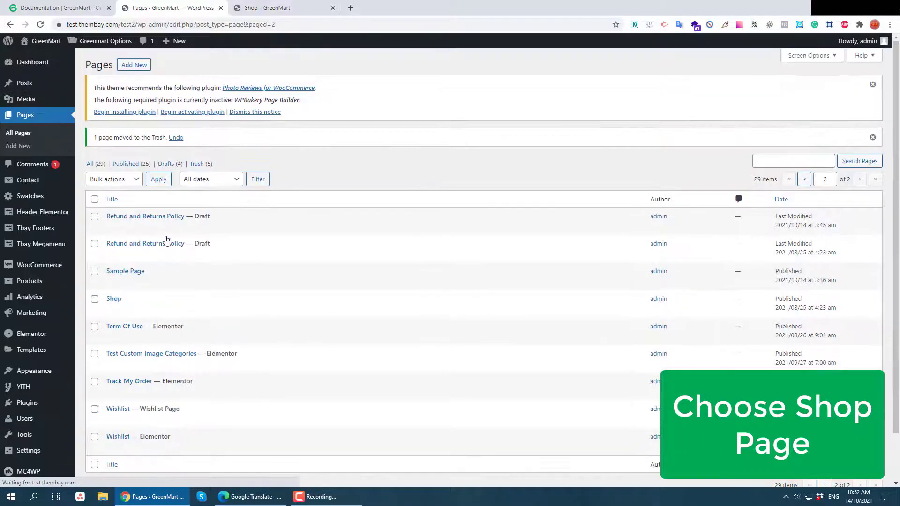
Step: Permanently delete the page marked "Shop — Shop Page" from the trash of the WordPress pages list
scroll(166, 240, down, 1)
click(210, 112)
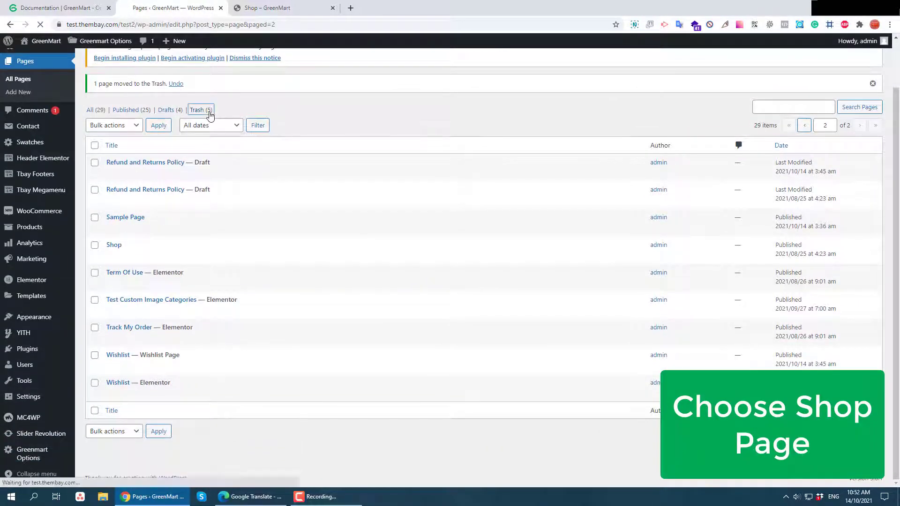
mouse_move(133, 307)
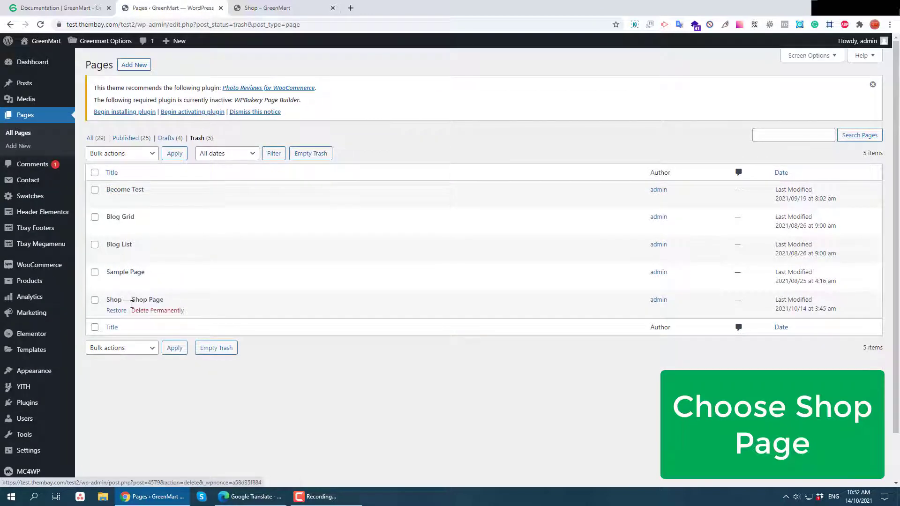
click(160, 312)
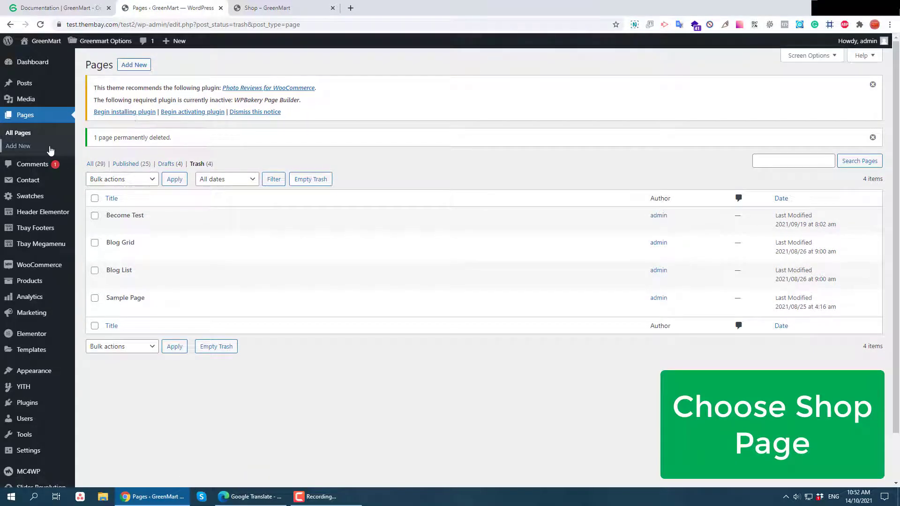
Step: In the WooCommerce product settings, choose "Shop" as the Shop page and save the changes
mouse_move(47, 266)
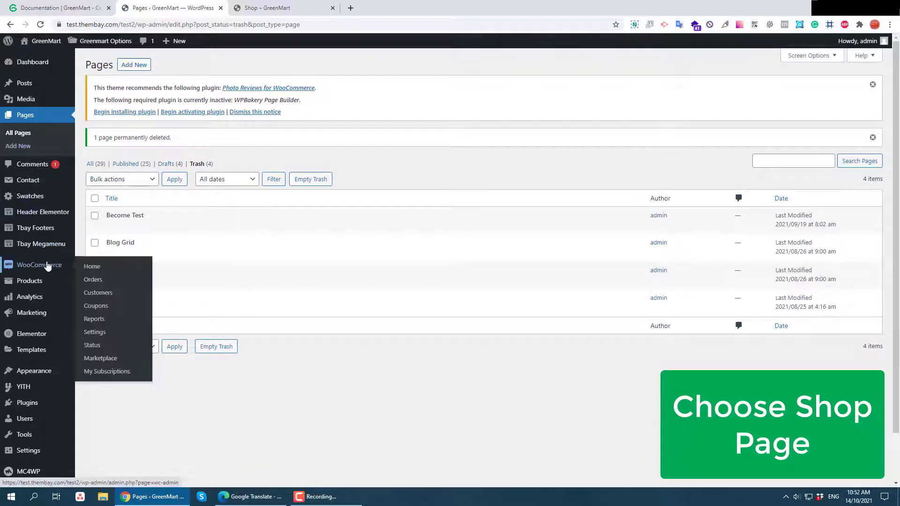
click(97, 332)
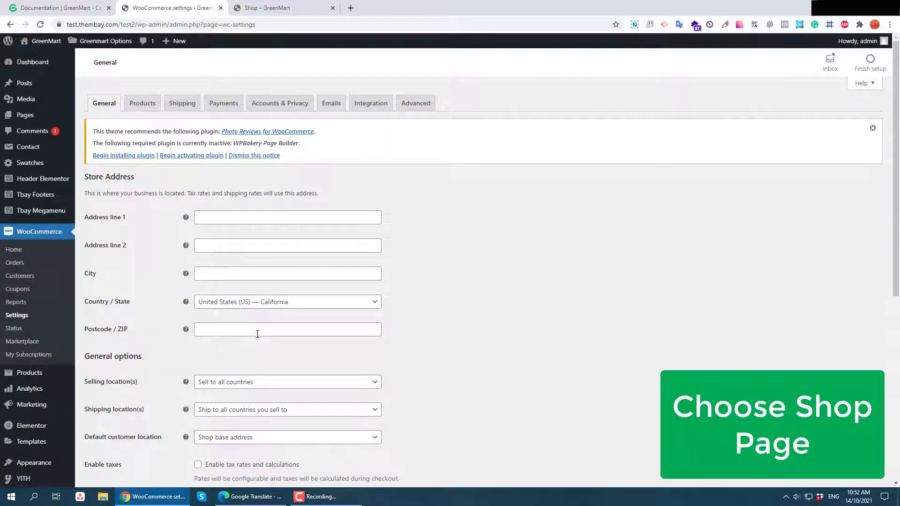
click(139, 107)
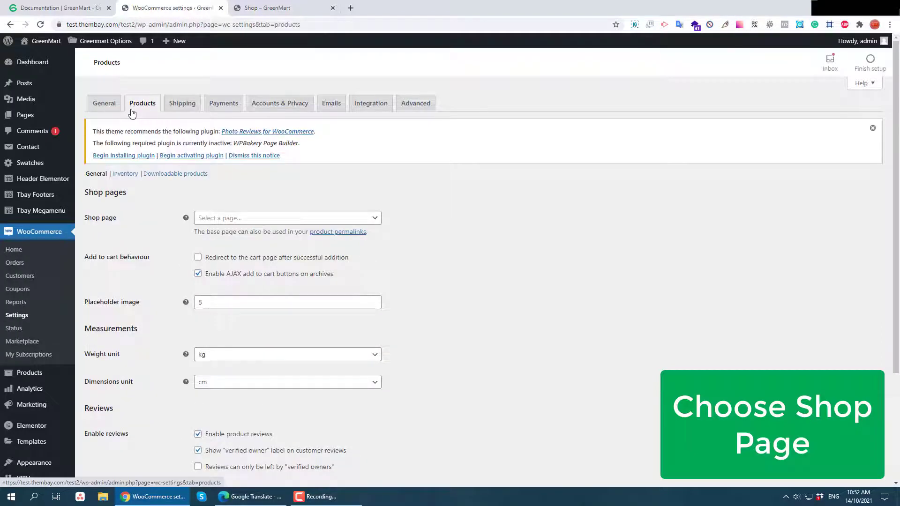
click(224, 222)
text(sho)
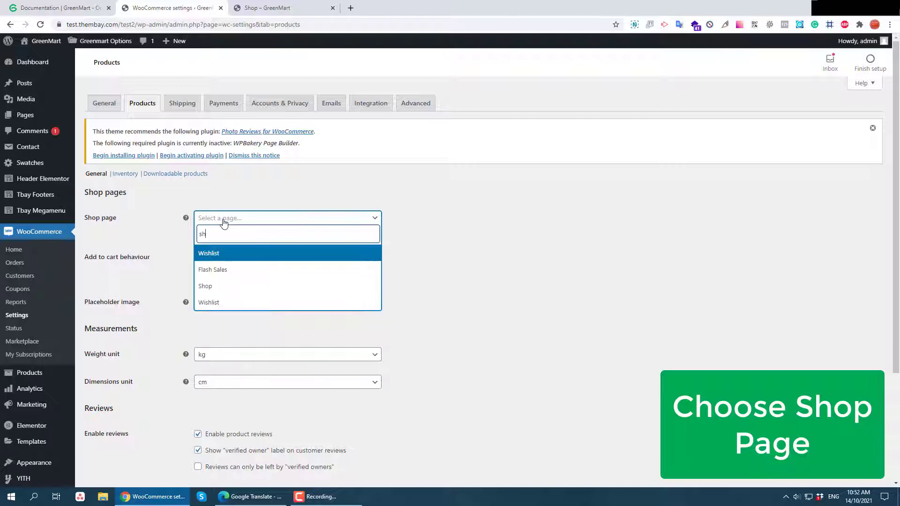
click(231, 254)
scroll(141, 328, down, 3)
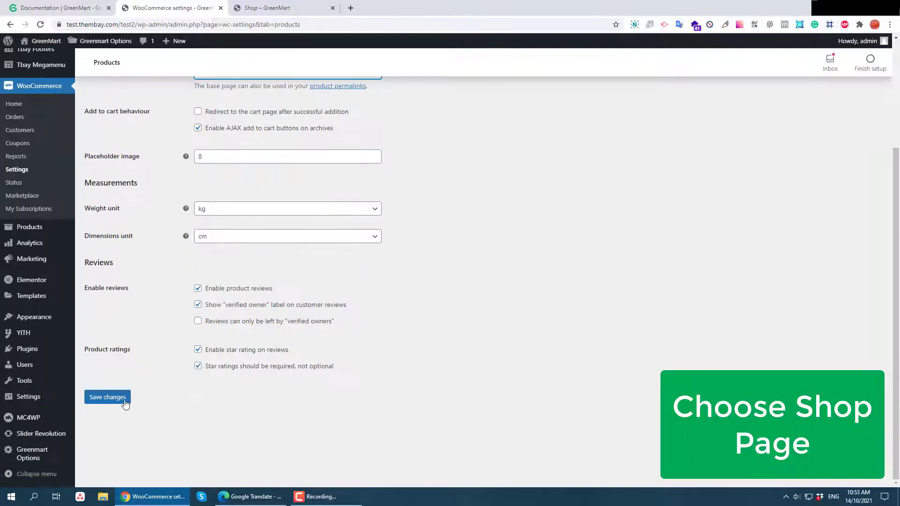
click(122, 400)
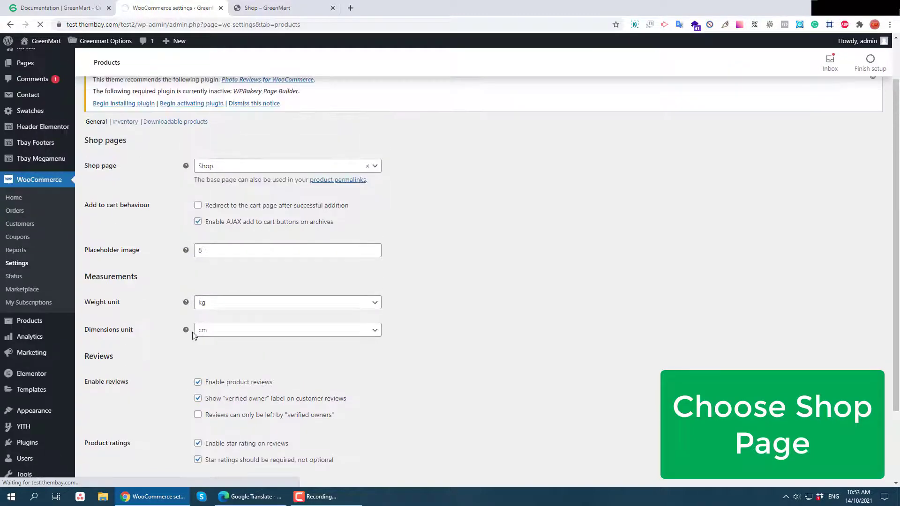
Step: Reload the Shop page on the storefront and check its product listing
click(284, 8)
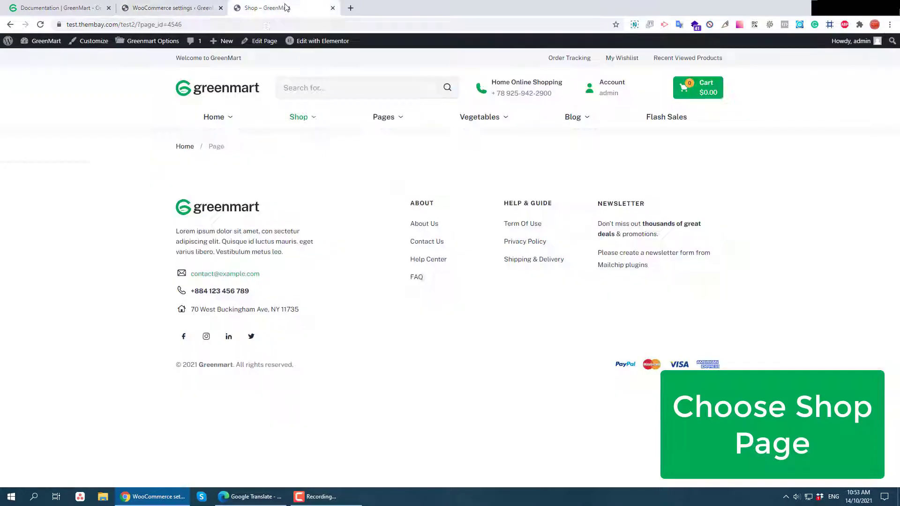
click(269, 27)
key(Return)
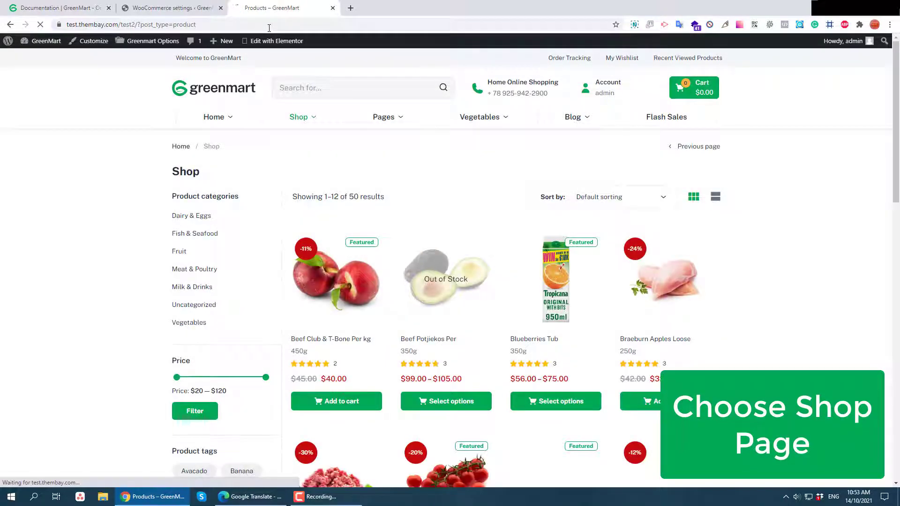
drag(896, 138, 899, 84)
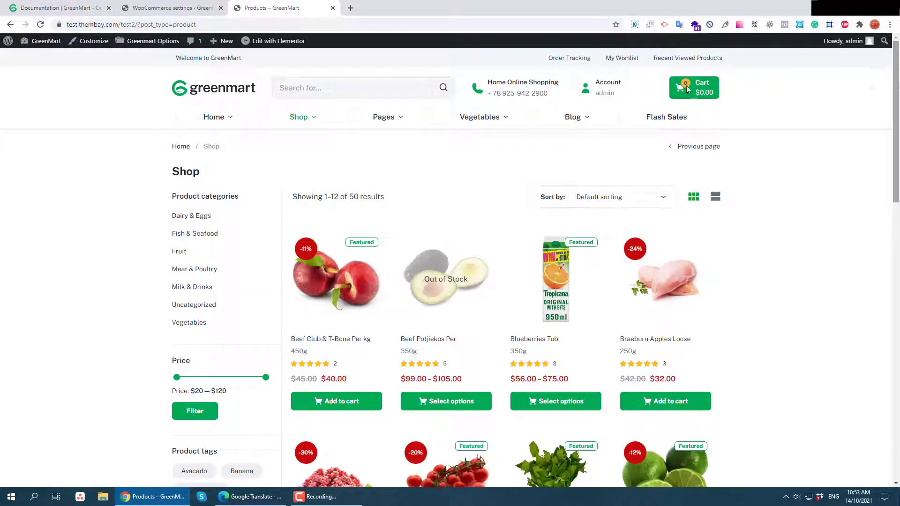
Step: Review the documentation on deleting the duplicate Shop page and selecting the Shop page again in WooCommerce settings
click(47, 3)
scroll(104, 204, down, 8)
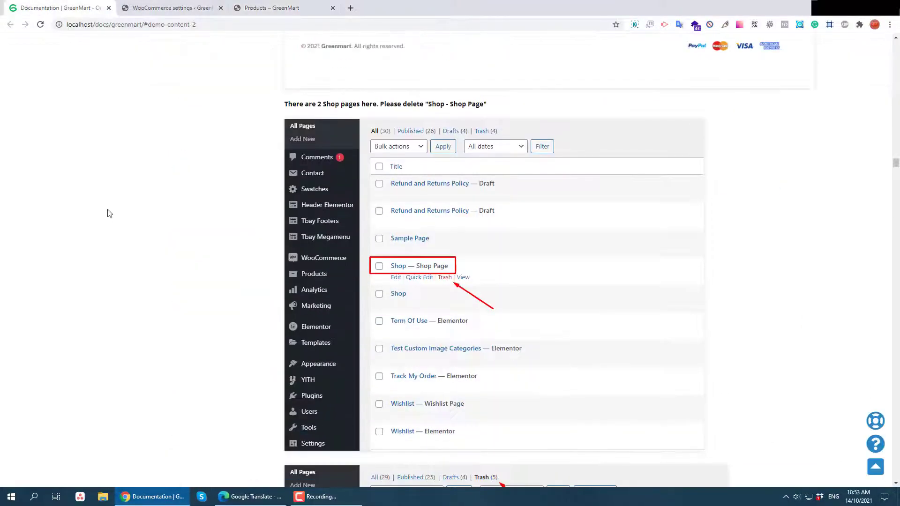
scroll(103, 201, down, 3)
scroll(100, 195, down, 4)
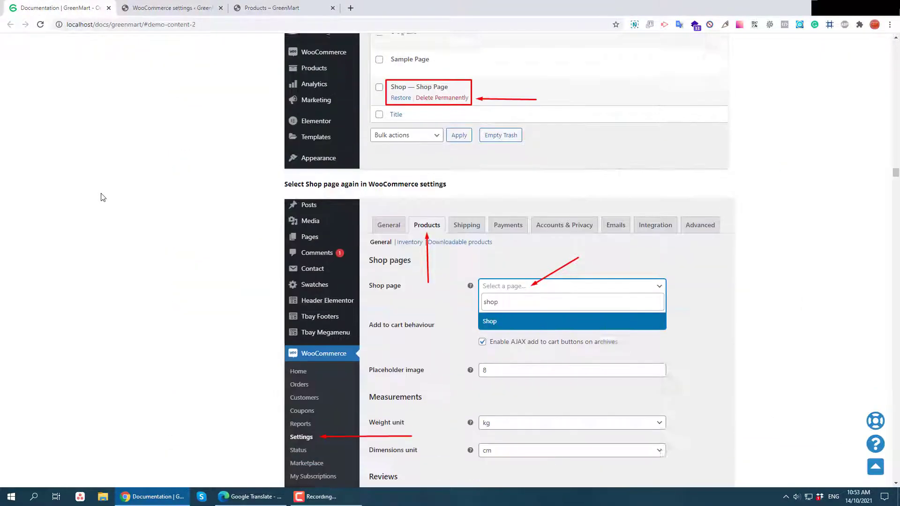
scroll(99, 190, down, 7)
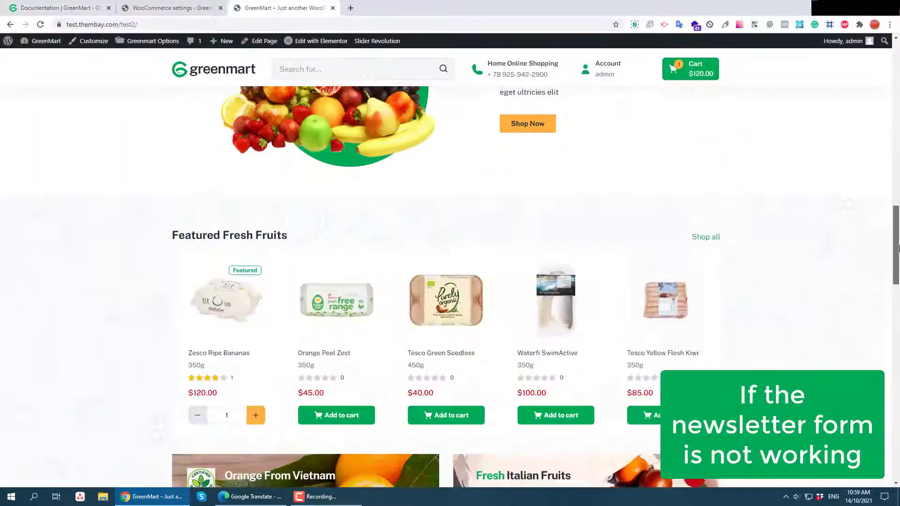
Step: Check the newsletter area in the storefront footer, and save the MC4WP "Subscribe Form" again with its existing form code
scroll(898, 249, down, 20)
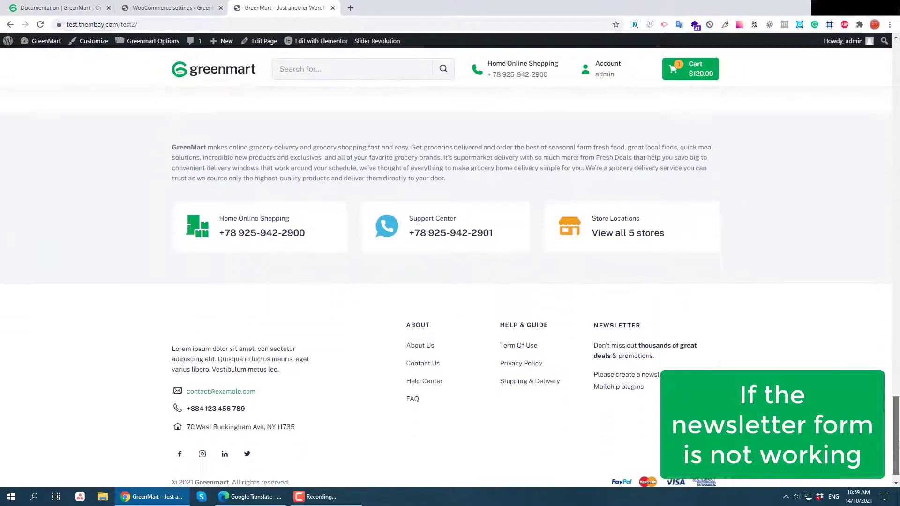
scroll(896, 249, up, 20)
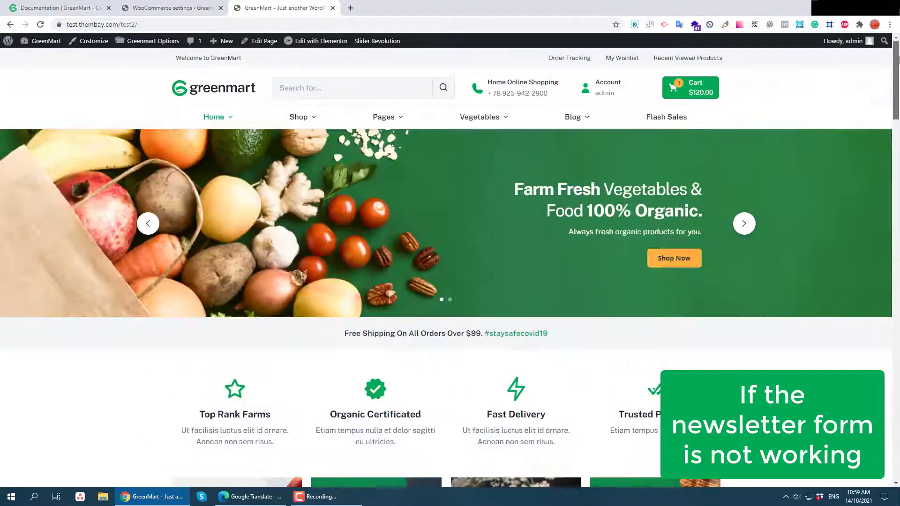
click(168, 7)
scroll(26, 432, down, 3)
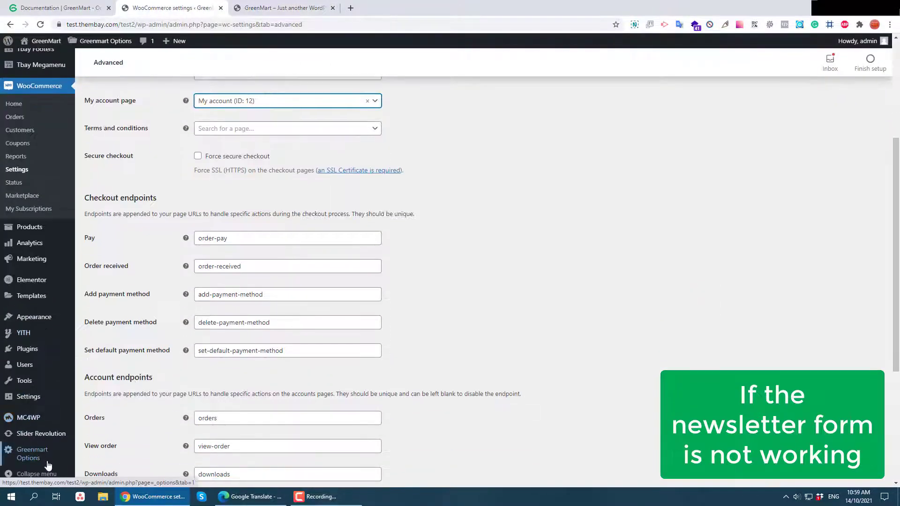
scroll(24, 321, up, 2)
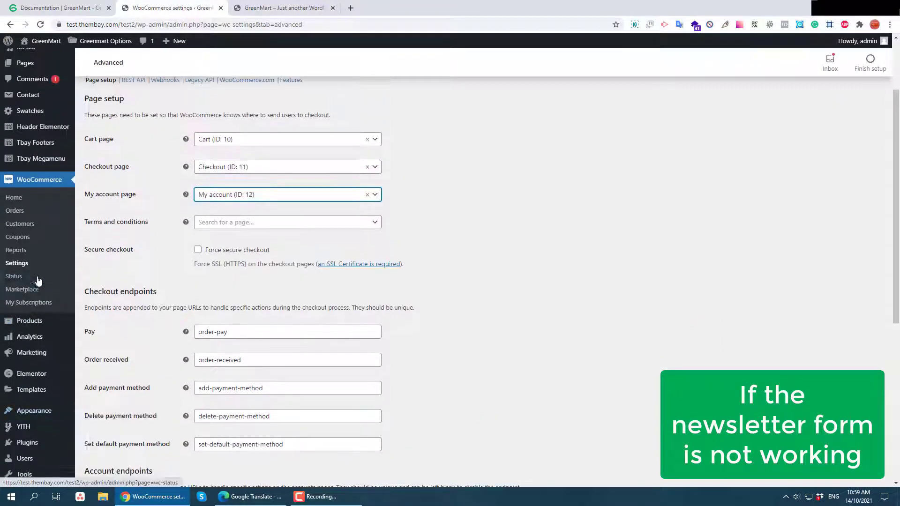
scroll(33, 329, down, 2)
mouse_move(52, 417)
click(95, 404)
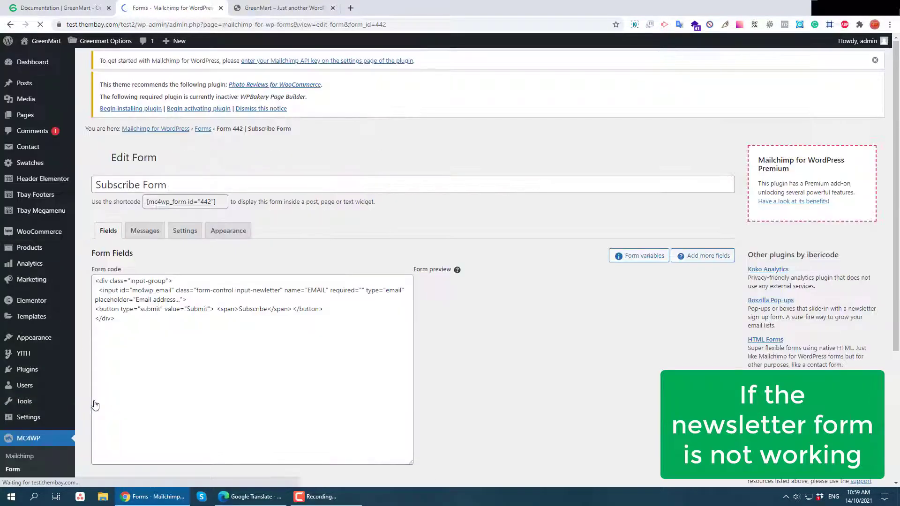
scroll(267, 292, down, 4)
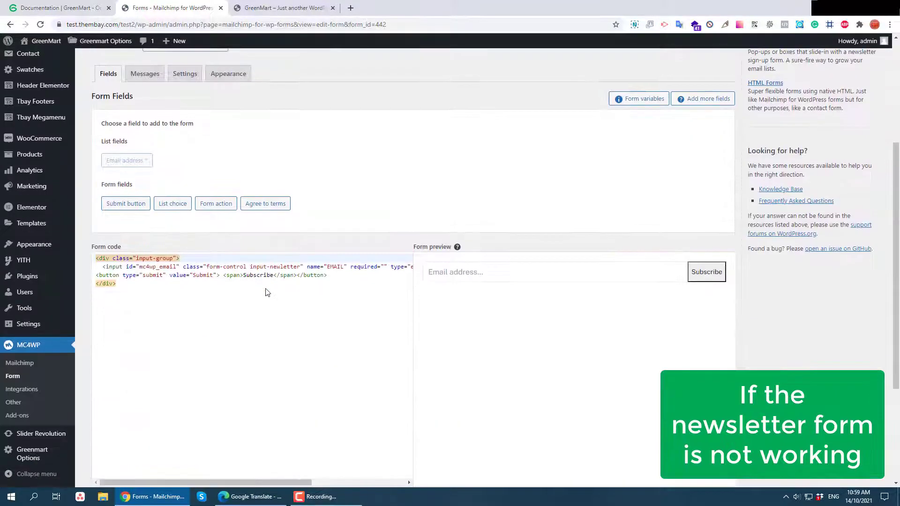
scroll(225, 287, down, 3)
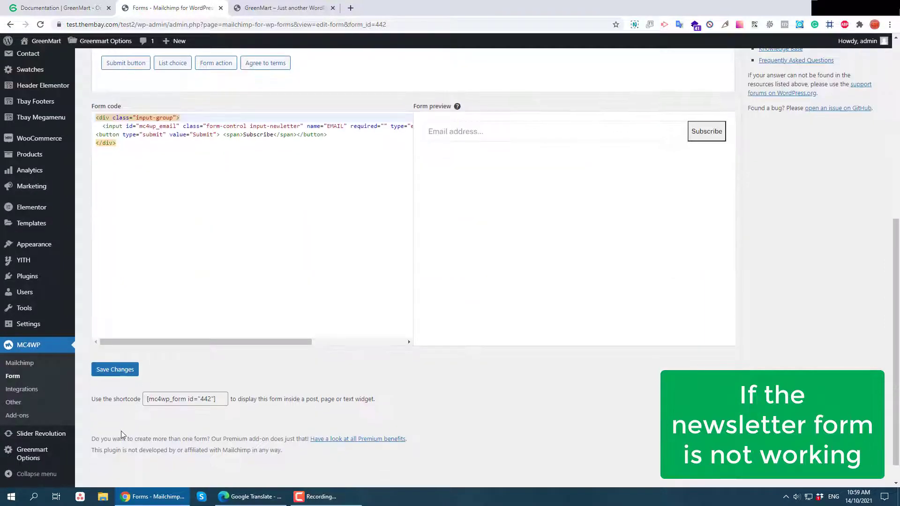
click(120, 373)
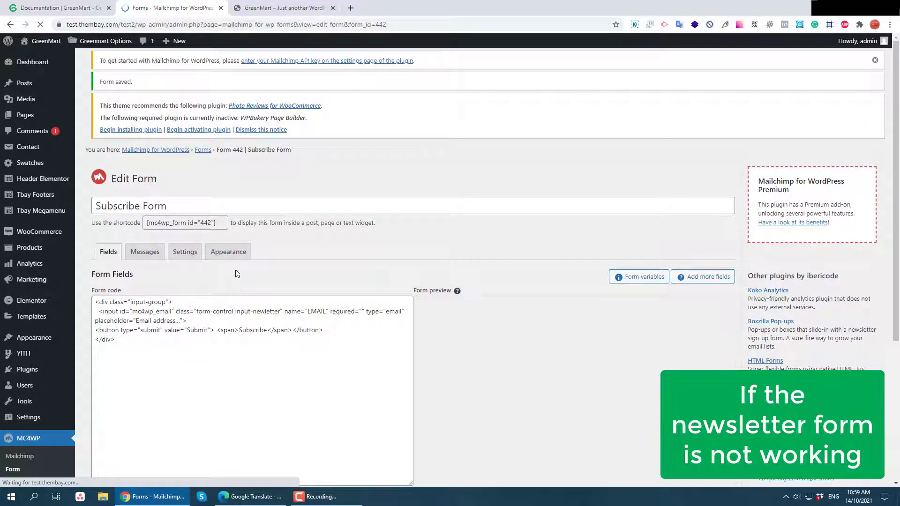
Step: Reload the storefront homepage and check the newsletter form's email field and Subscribe option in the footer
click(280, 4)
click(41, 25)
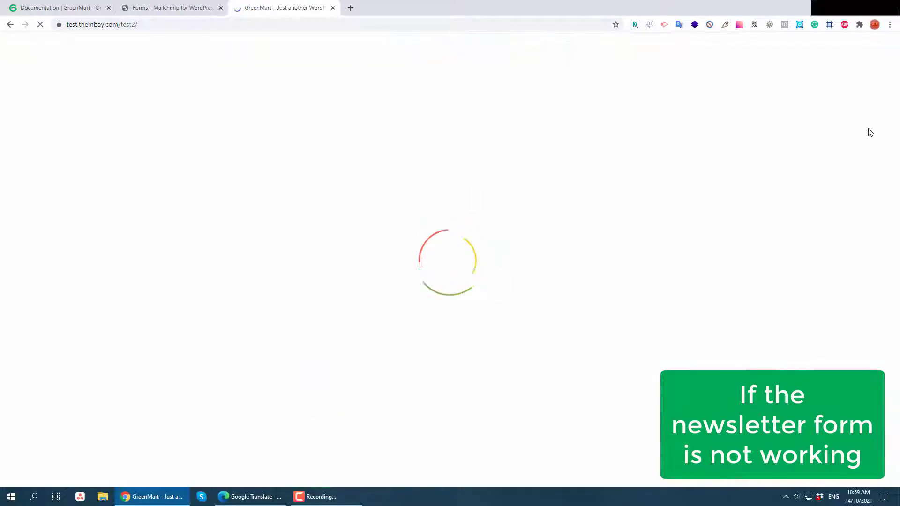
drag(896, 94, 896, 466)
click(633, 357)
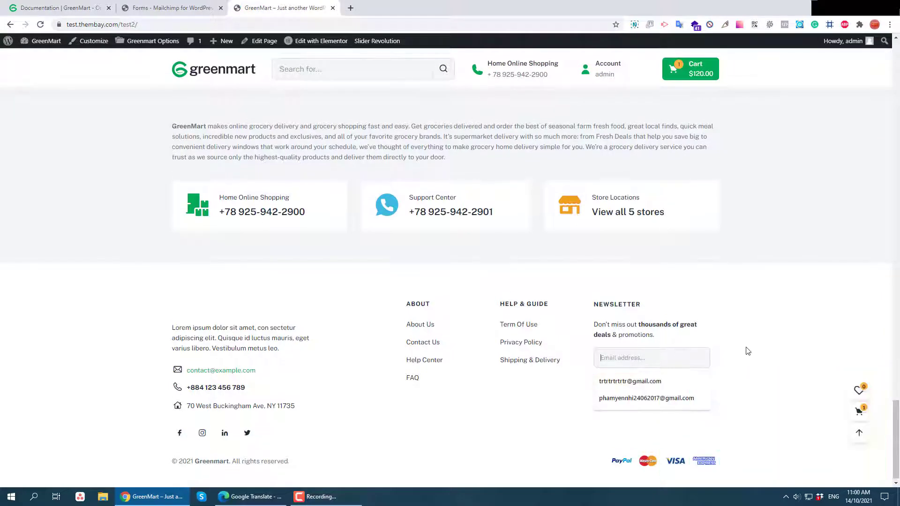
click(687, 359)
click(687, 359)
click(725, 337)
scroll(638, 338, down, 1)
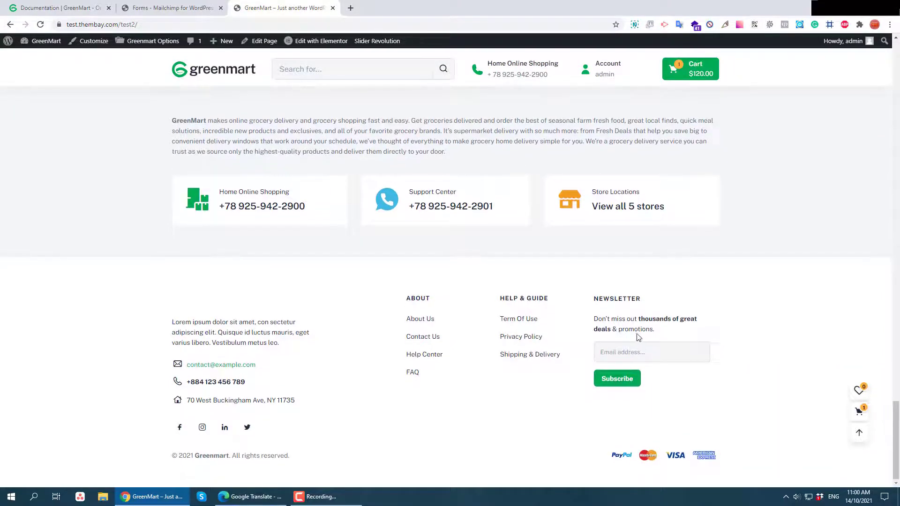